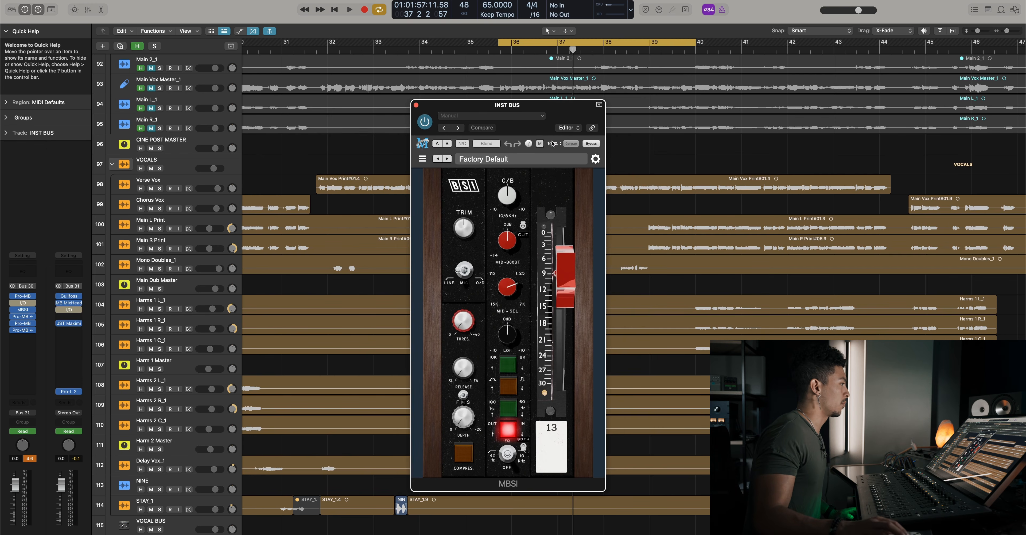
- Scale the MBSI plugin interface to 120% and load the user preset Pump me
click(553, 143)
click(562, 162)
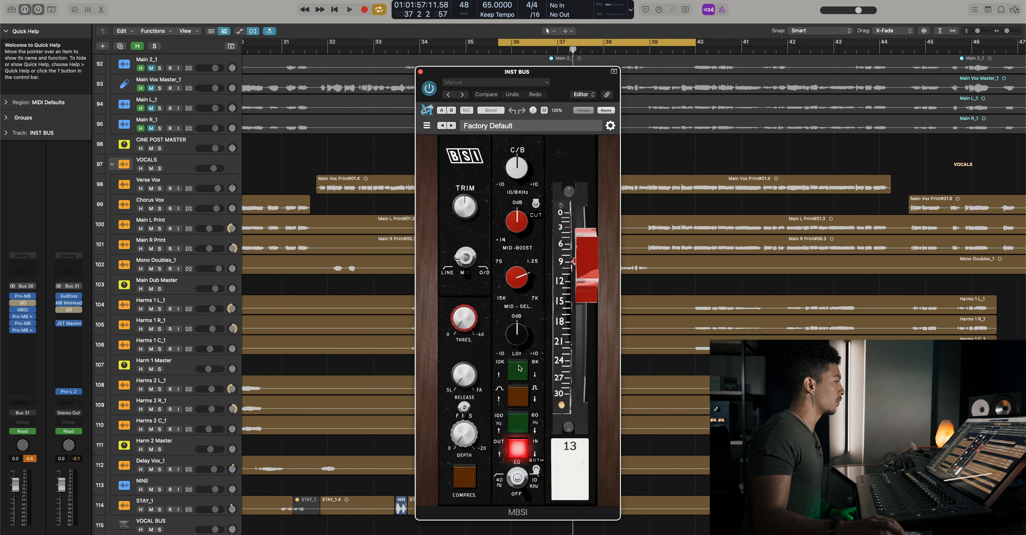
click(544, 112)
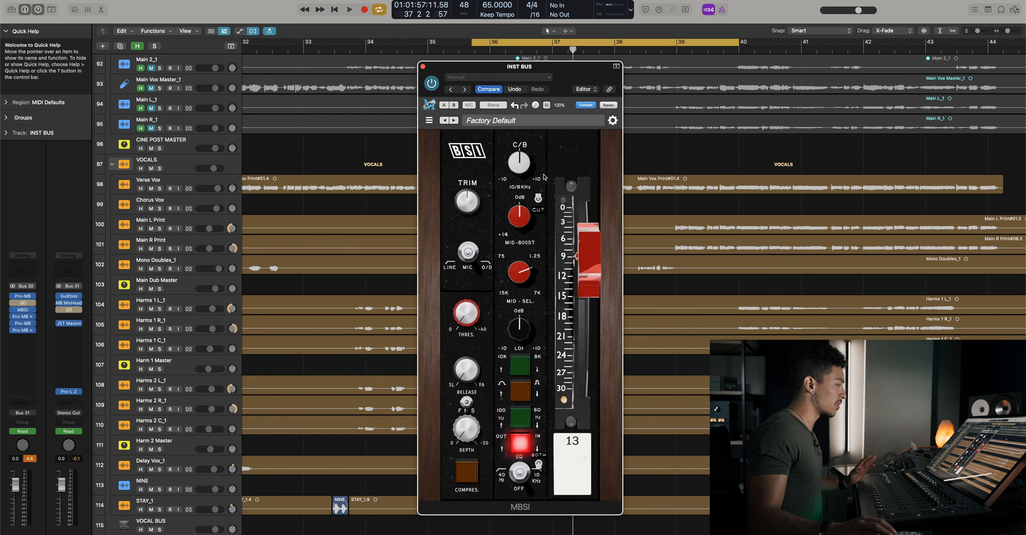
click(549, 119)
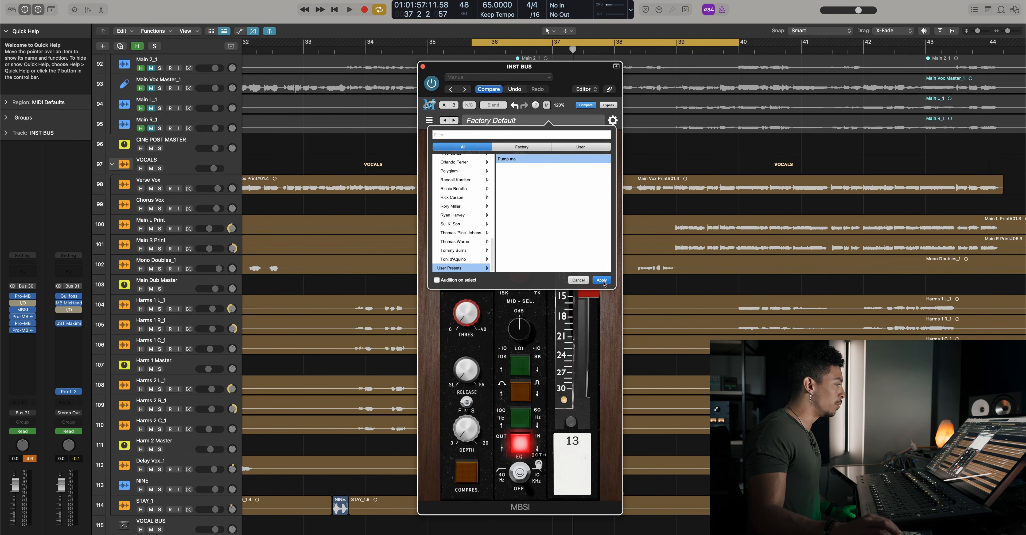
click(602, 280)
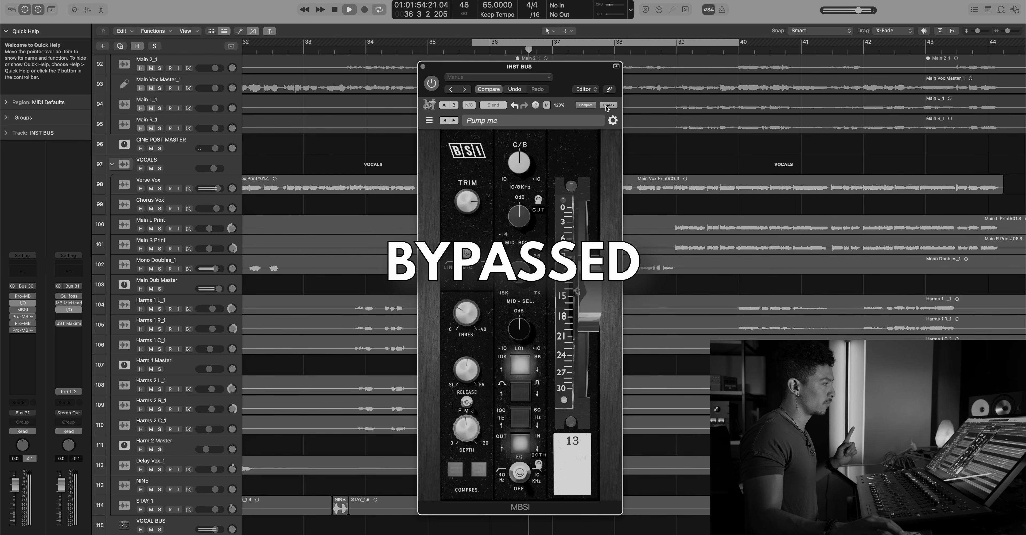
- Compare the instrument bus with the MBSI plugin bypassed and active during playback of the looped section
click(607, 106)
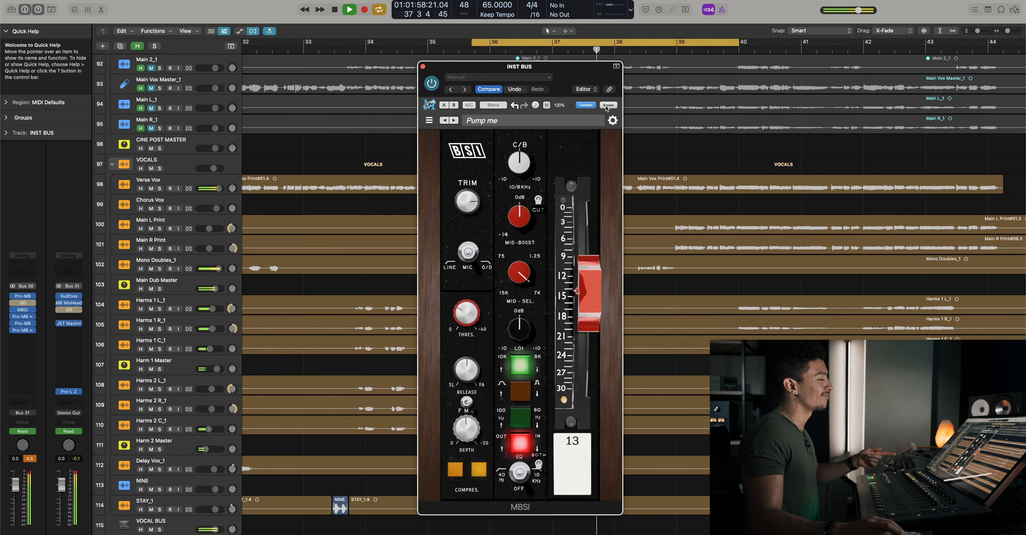
click(607, 106)
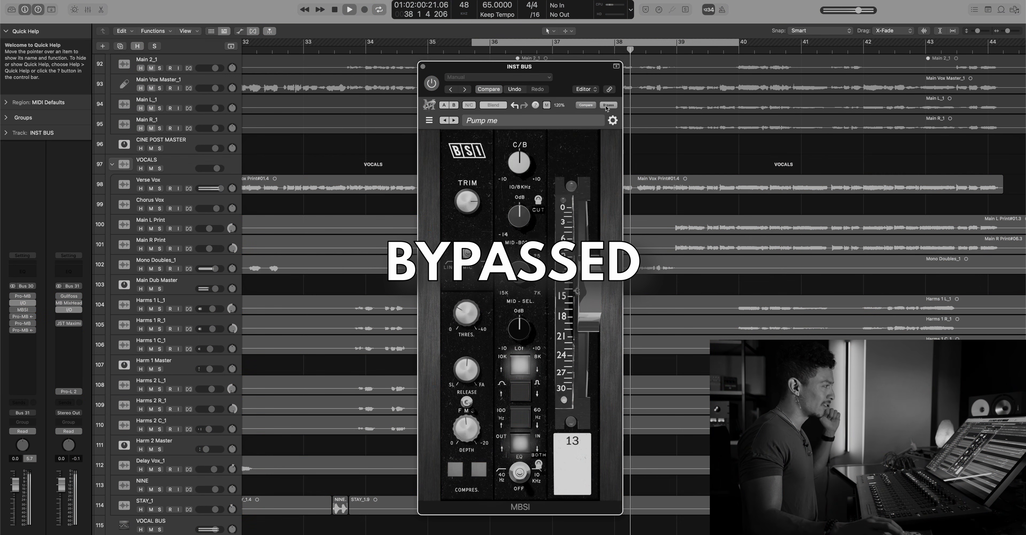
click(607, 106)
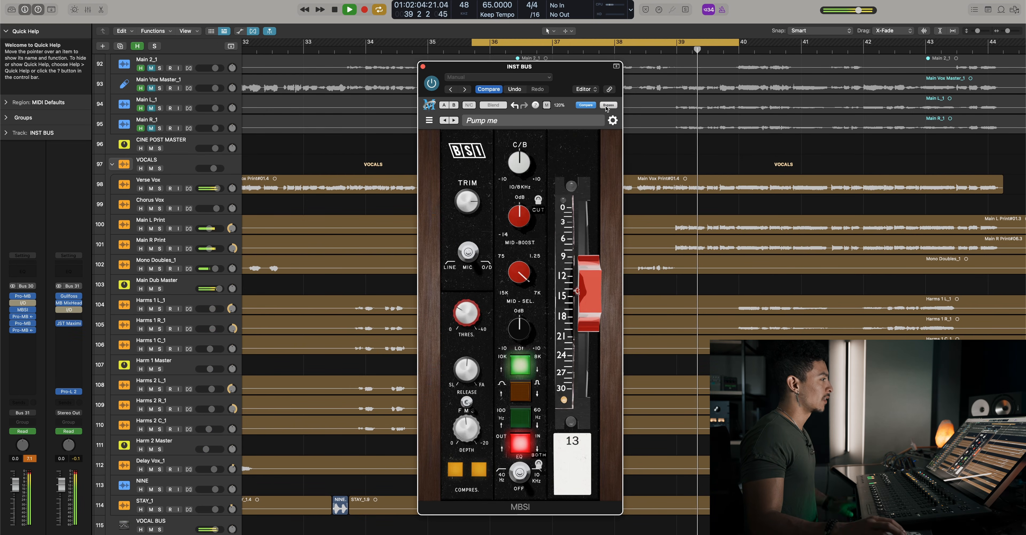
key(space)
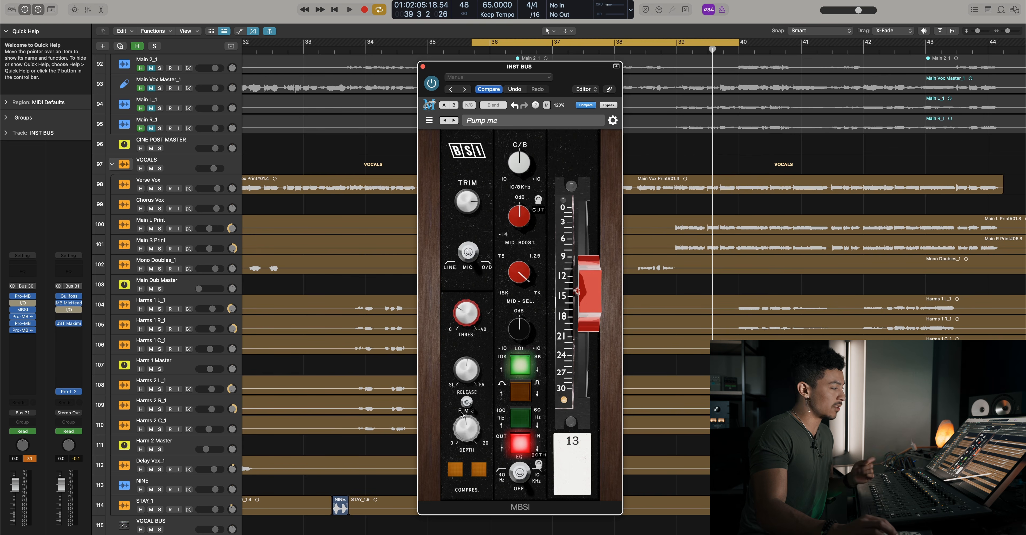
- Try a different attack/release mode on the compressor and reload the Pump me user preset
click(465, 403)
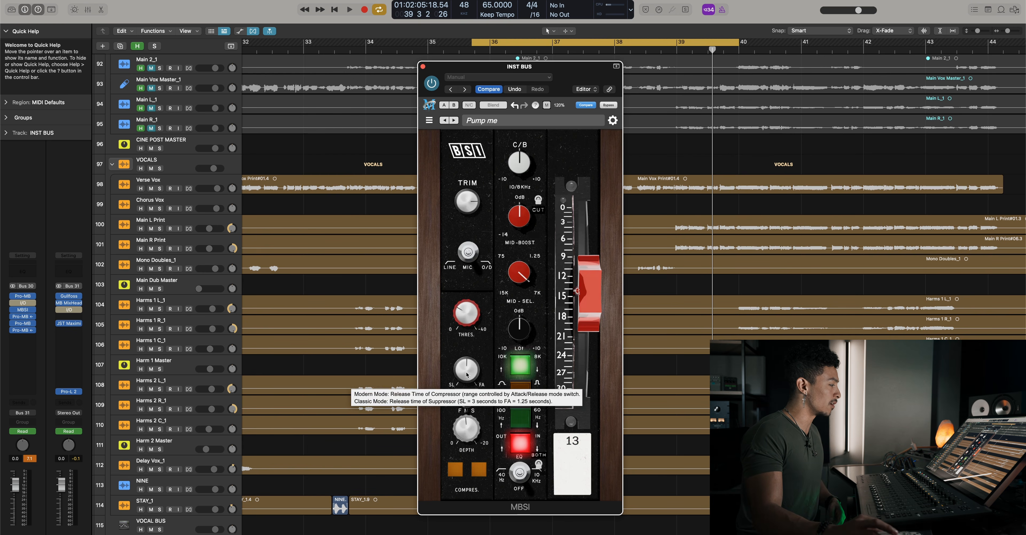
click(471, 411)
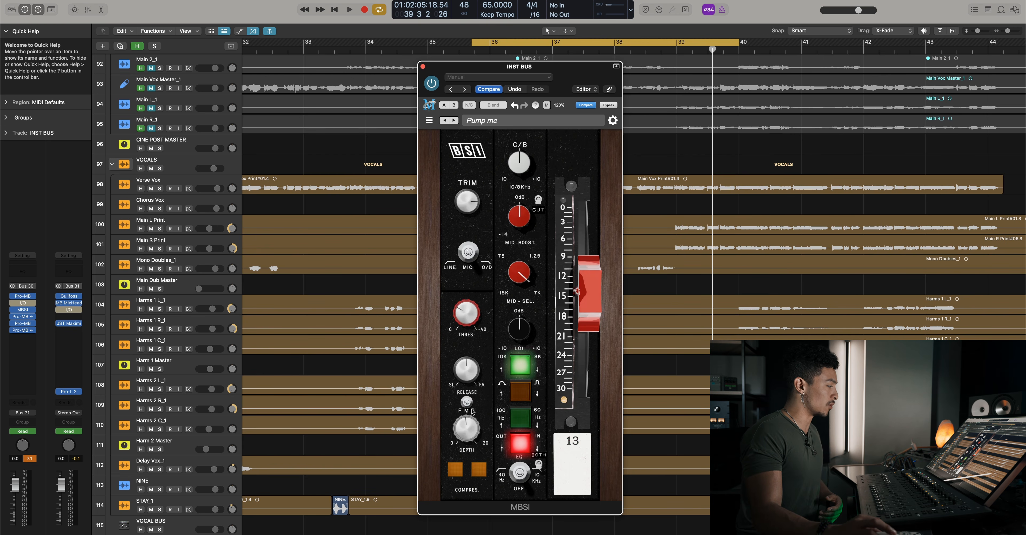
click(492, 120)
click(501, 160)
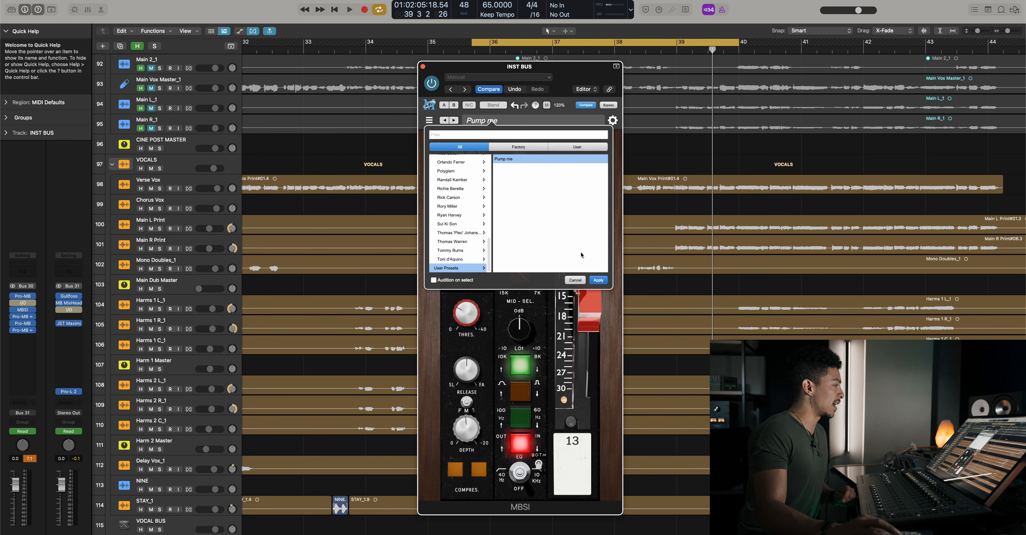
click(598, 281)
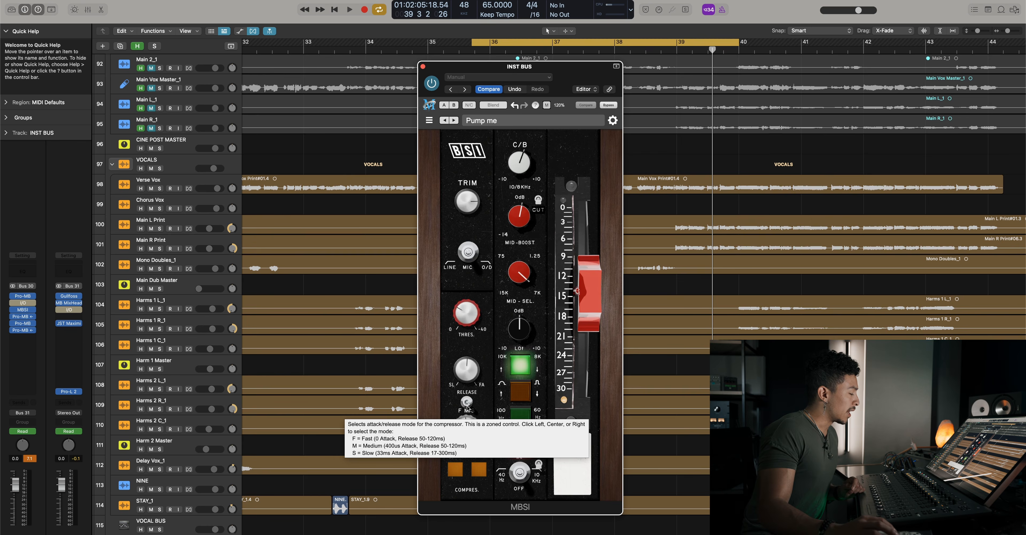
- Try adjusting the compressor's release, threshold and depth controls
click(467, 364)
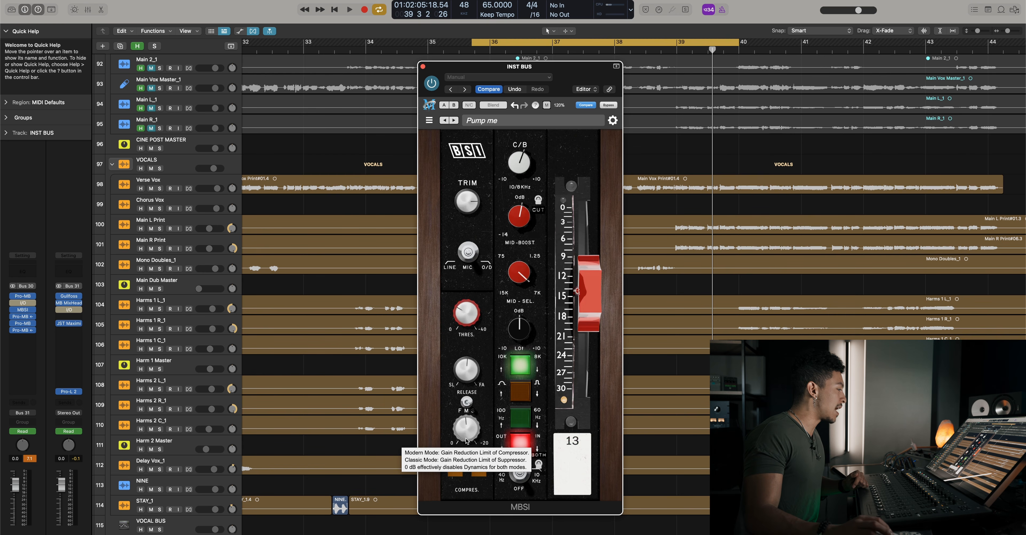
drag(467, 440, 451, 178)
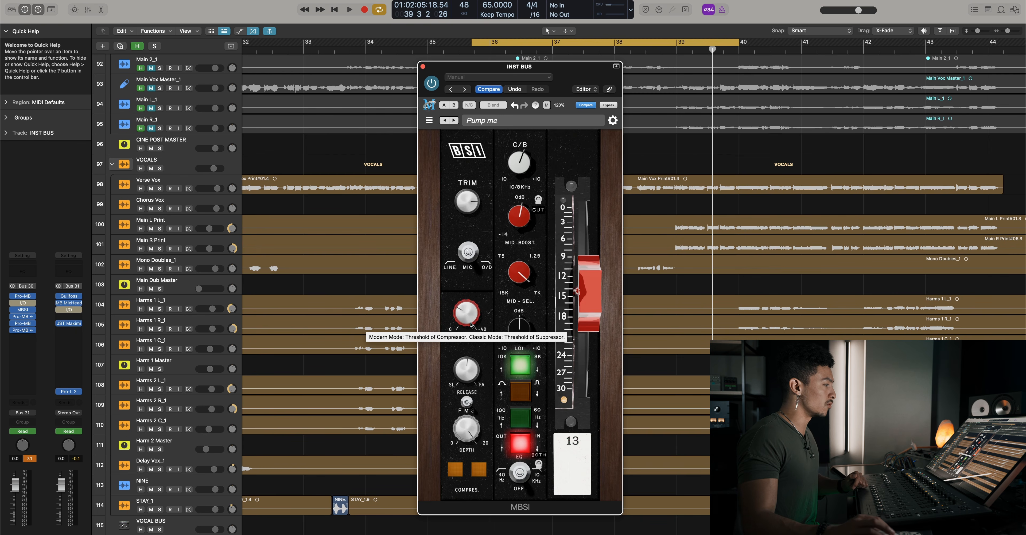
drag(470, 316, 461, 187)
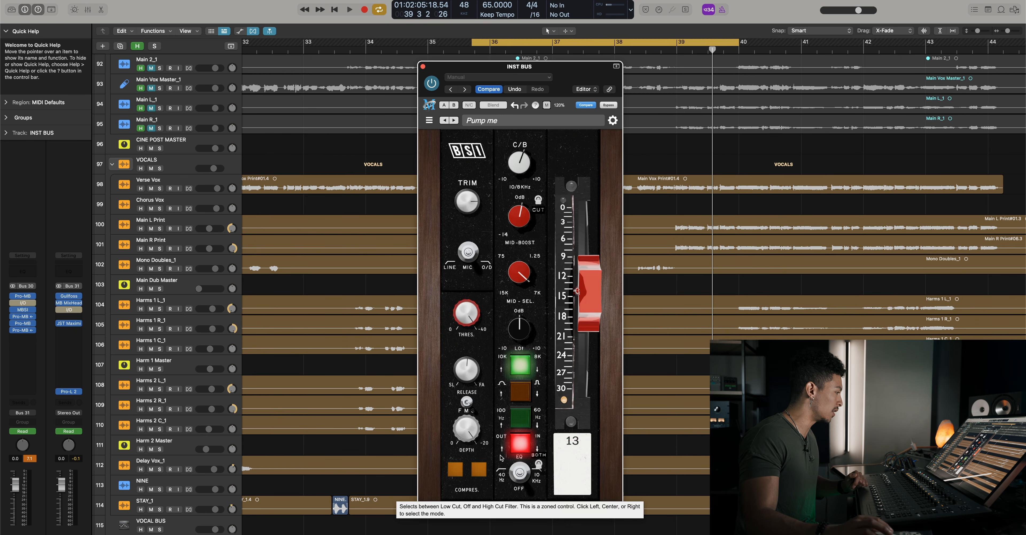
drag(467, 437, 466, 436)
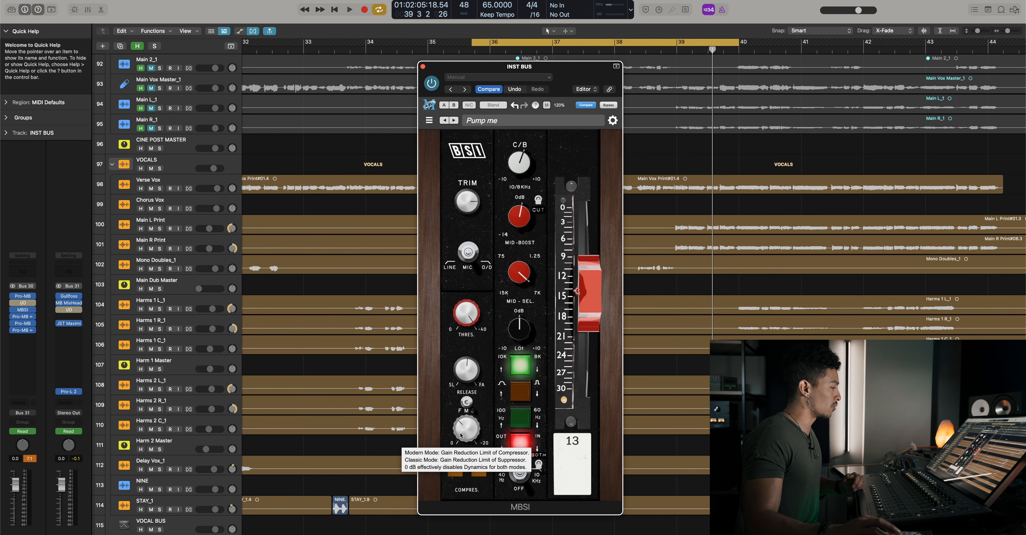
drag(460, 433, 458, 437)
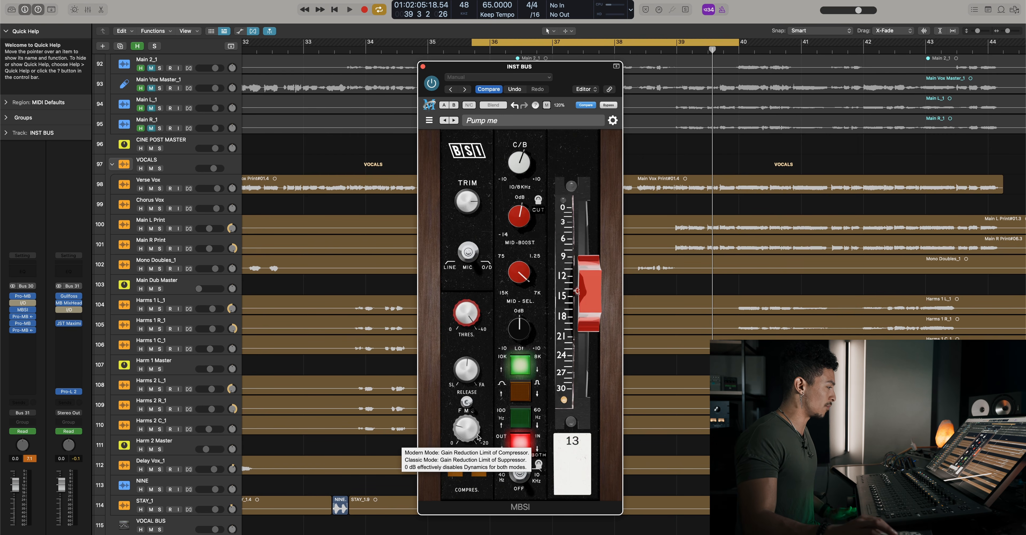
- Audition different compressor depth amounts during loop playback, starting from about -2.45
key(space)
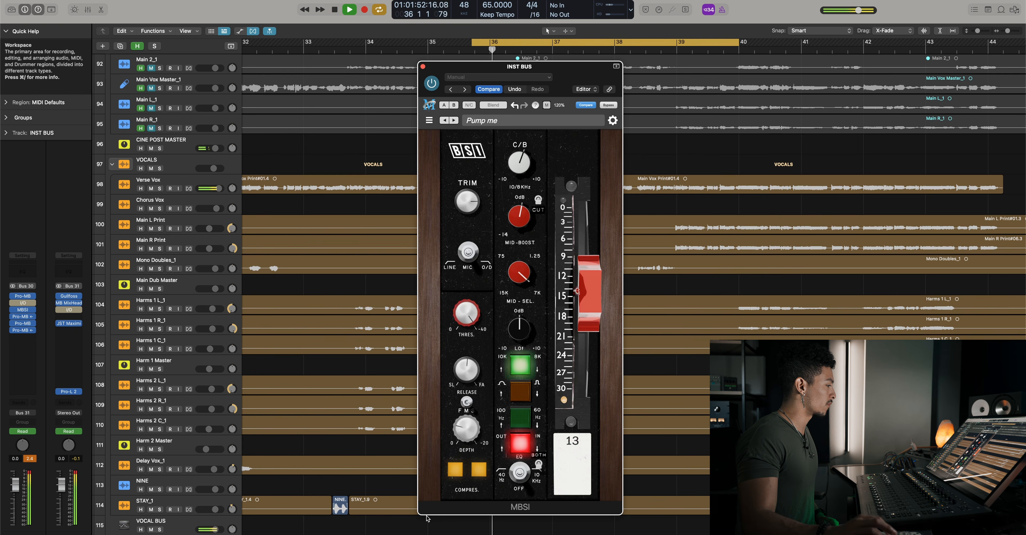
drag(470, 435, 471, 438)
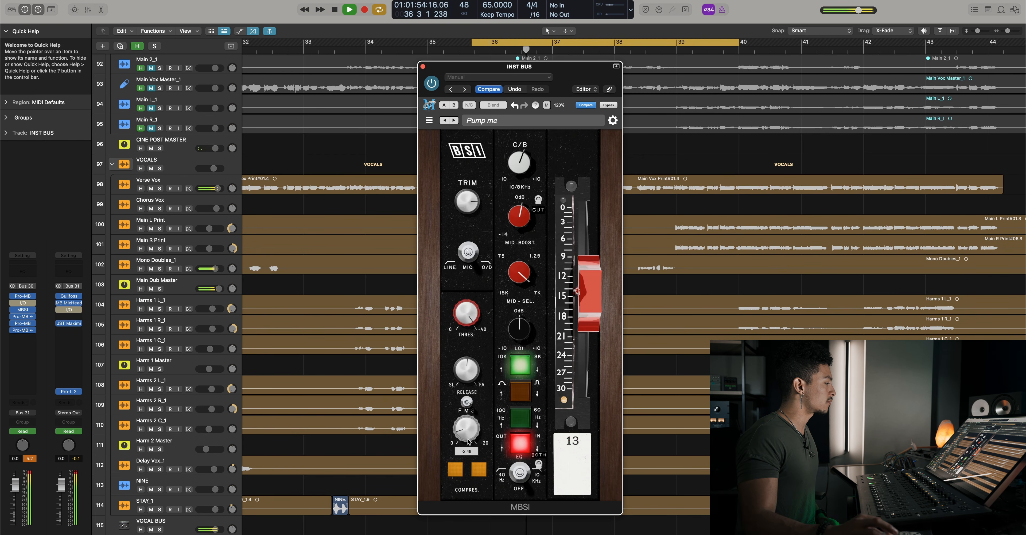
mouse_move(475, 427)
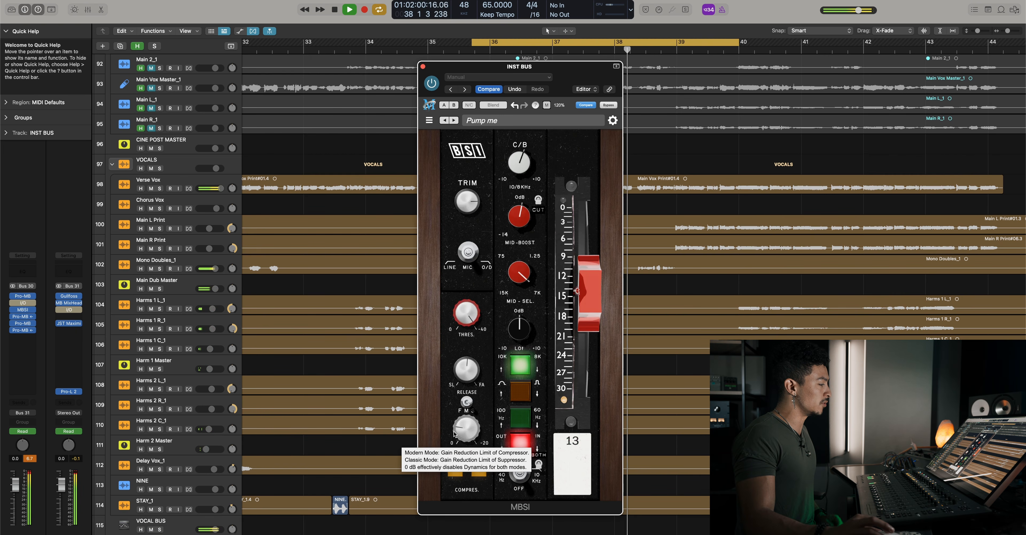
drag(456, 434, 446, 489)
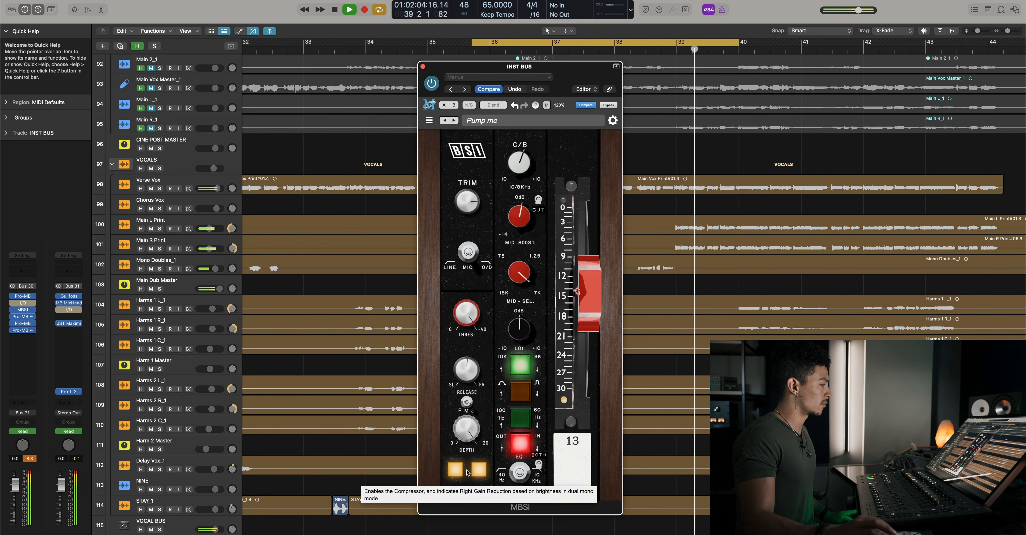
key(space)
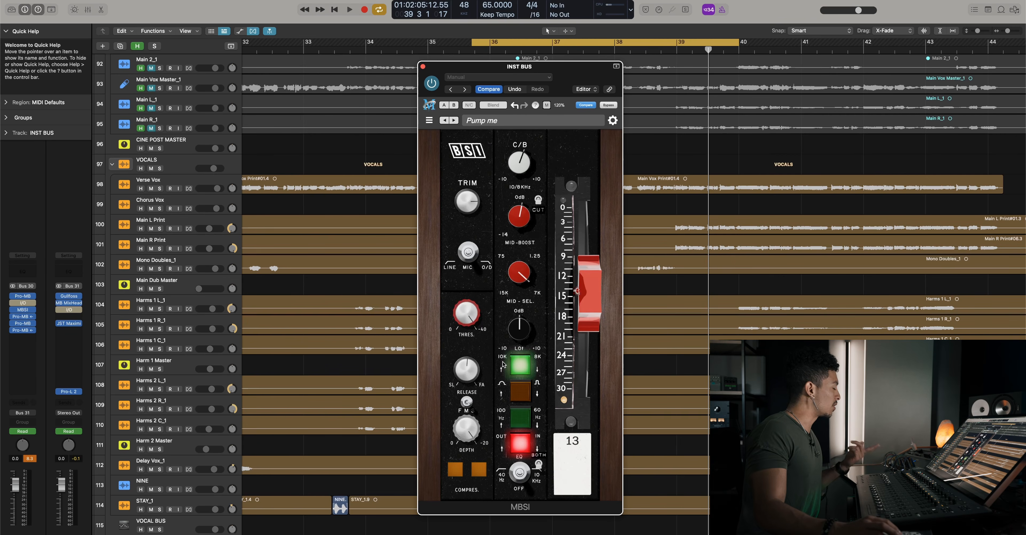
- Replay the loop and switch the plugin's processing off and on to compare the compressed sound
key(space)
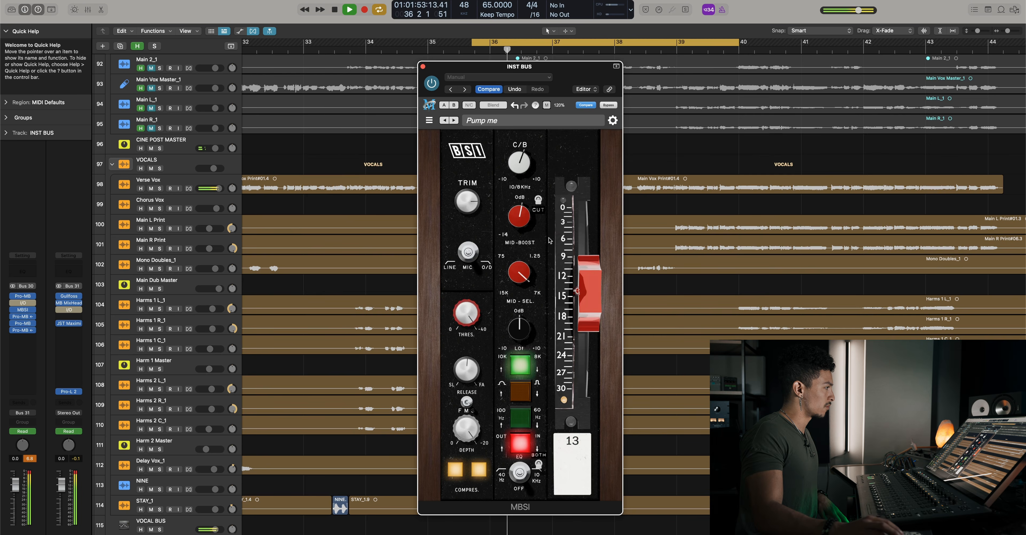
click(609, 105)
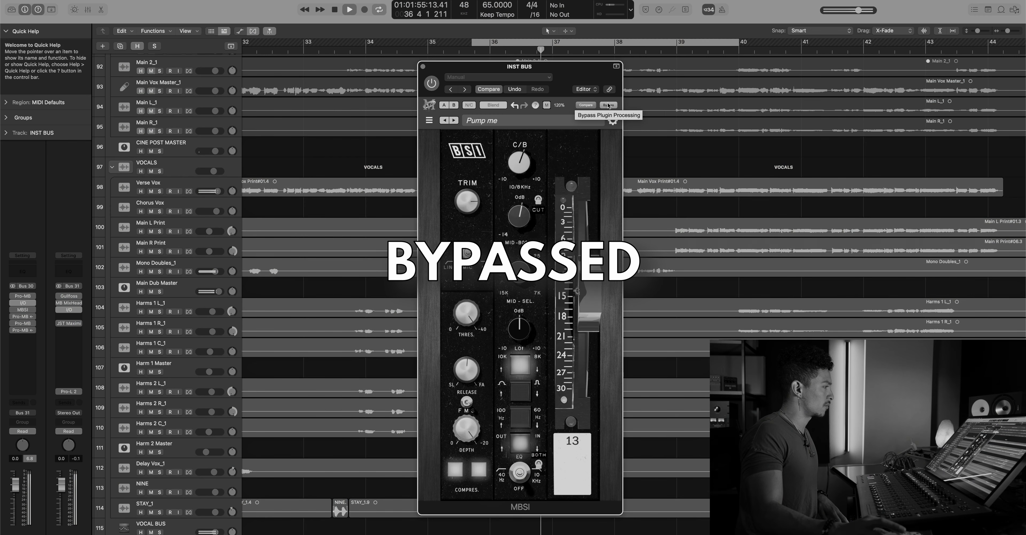
click(608, 105)
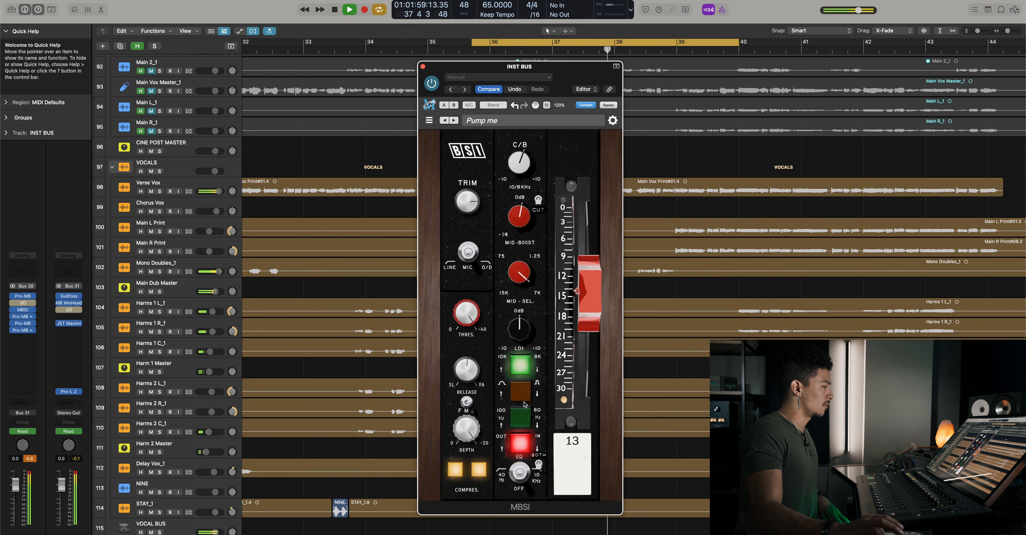
key(space)
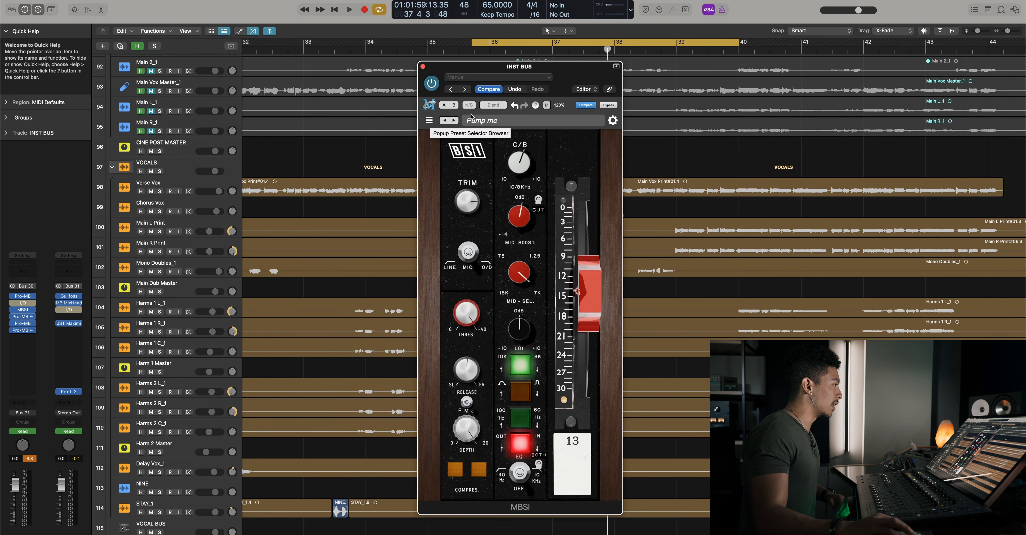
- Reload the Pump me user preset to restore its compressor settings
click(481, 119)
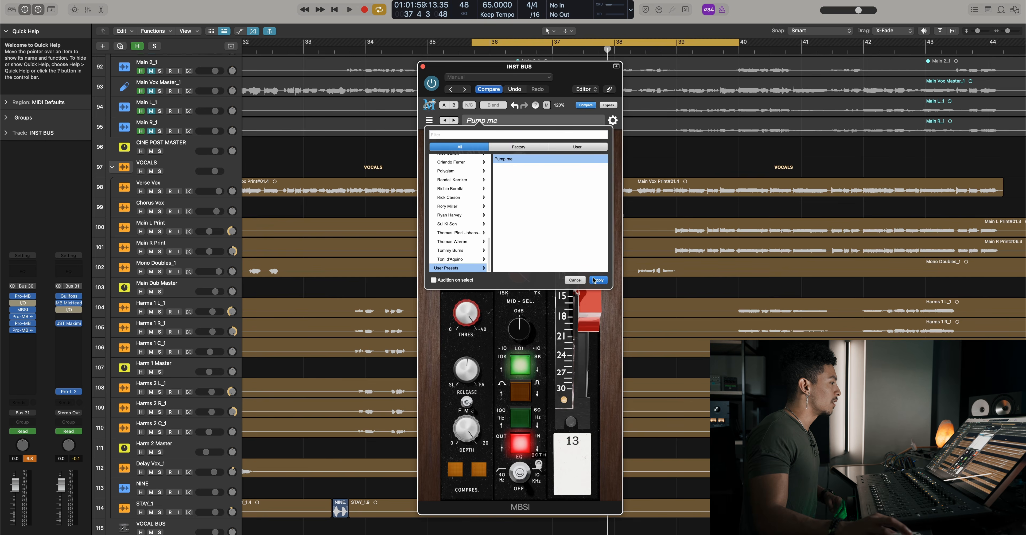
click(594, 280)
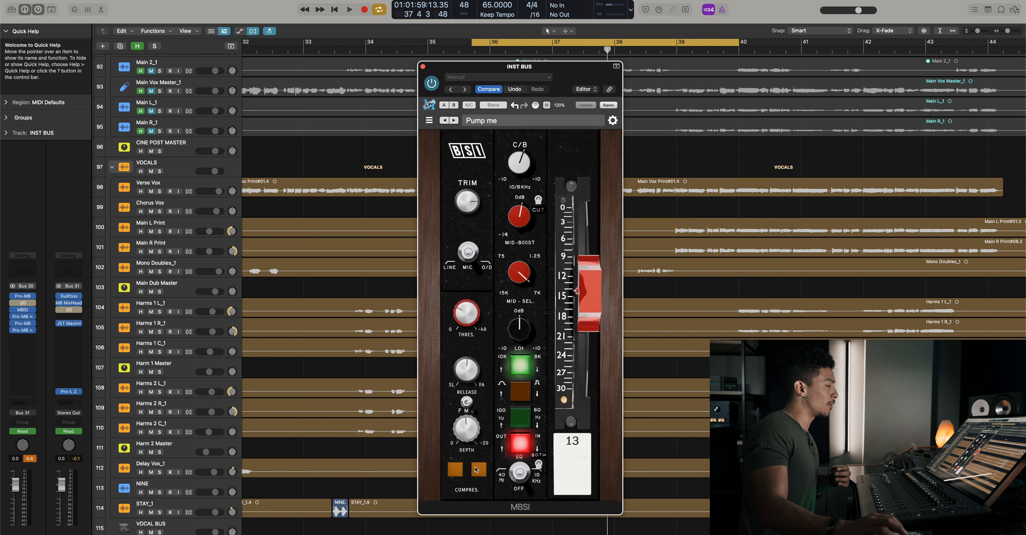
click(467, 424)
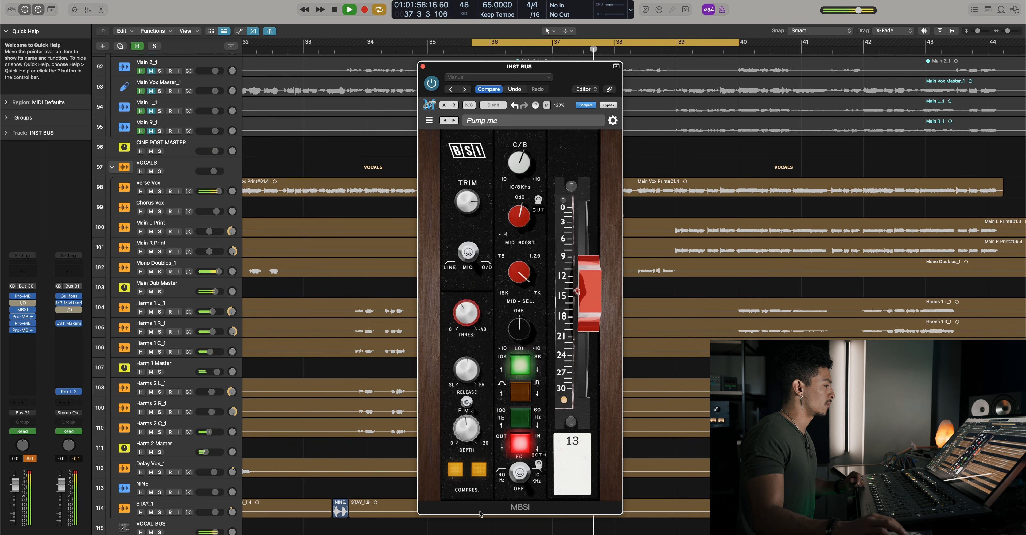
- Compare the restored Pump me preset with the unprocessed bus by repeatedly toggling the plugin bypass during loop playback
click(609, 106)
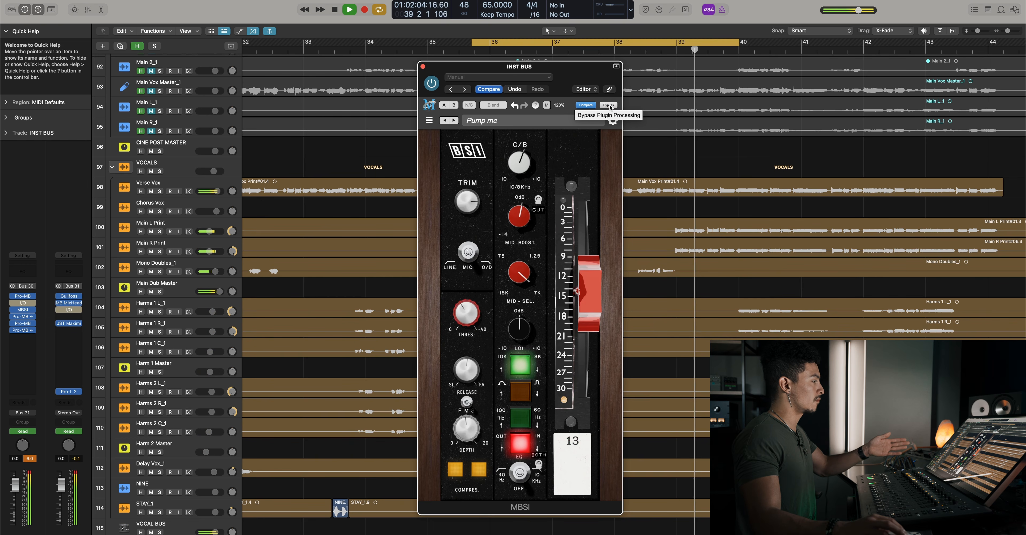
key(space)
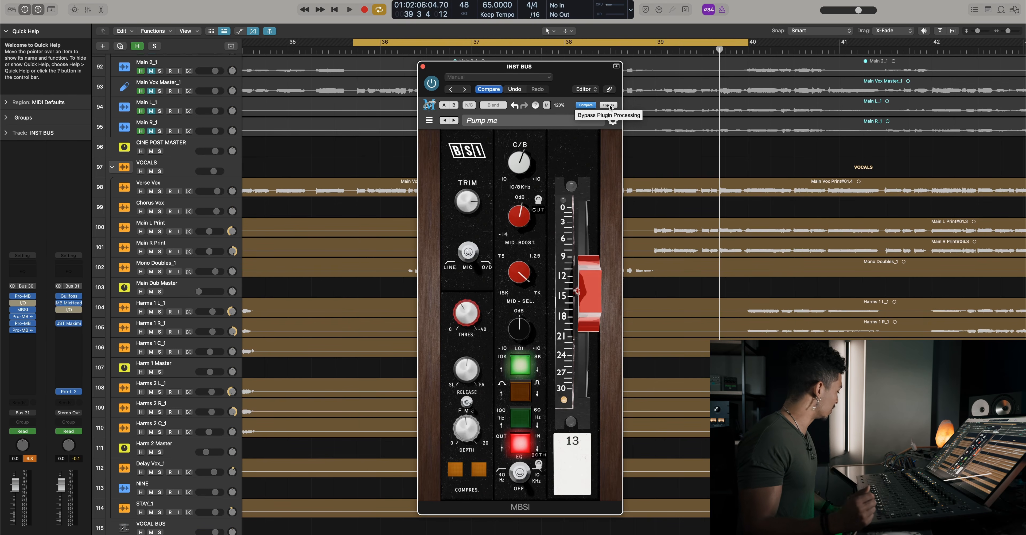
key(space)
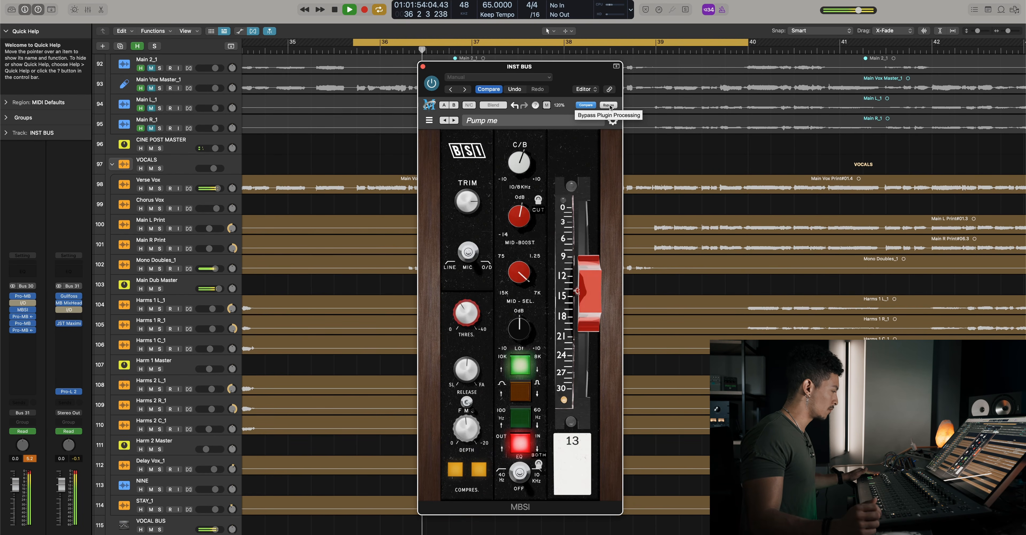
click(610, 105)
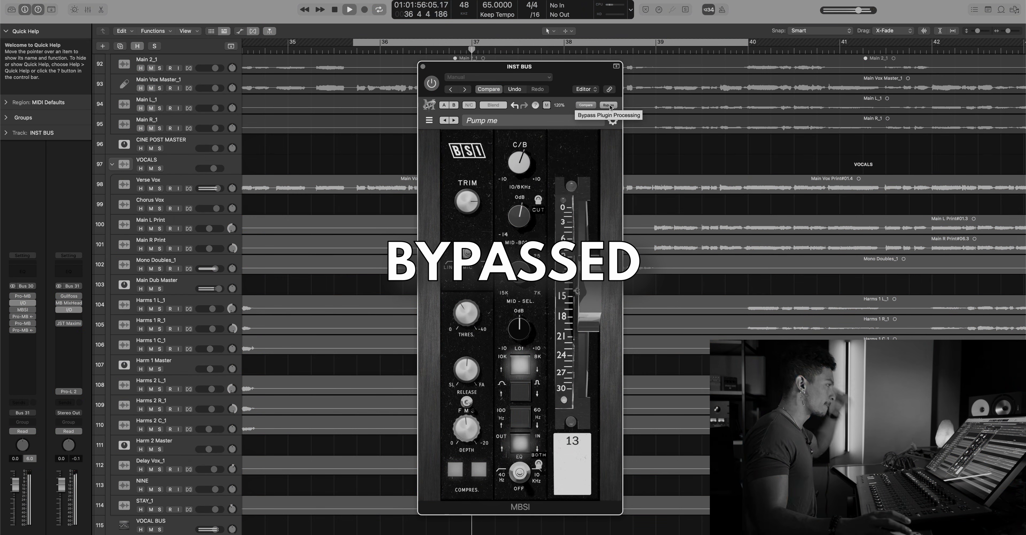
click(610, 106)
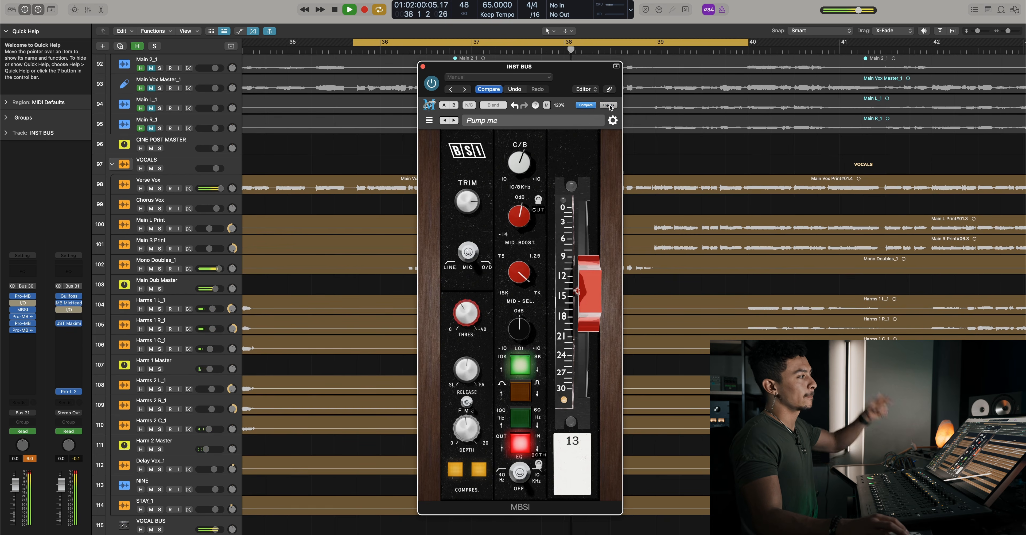
click(609, 105)
click(610, 106)
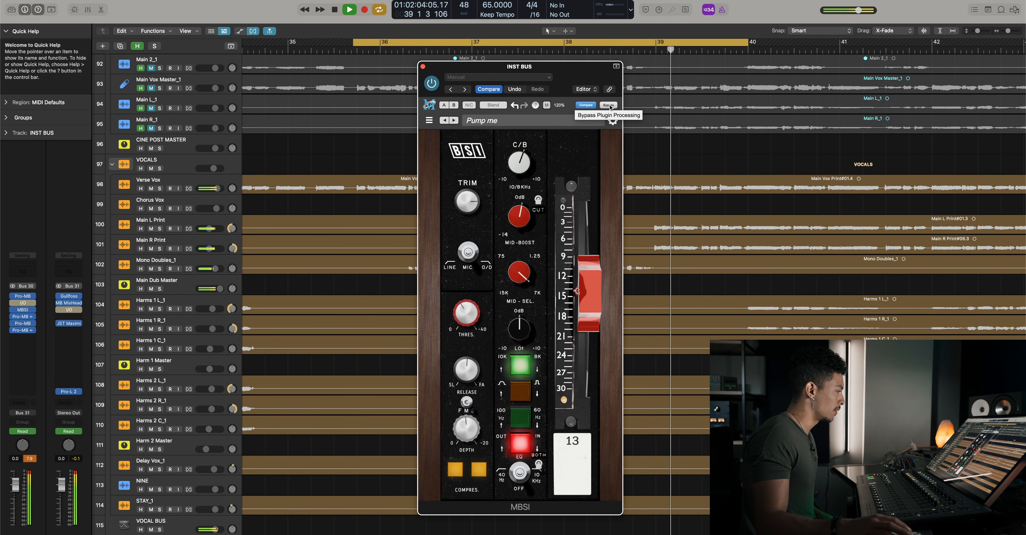
- Stop the loop playback of the instrument bus
key(space)
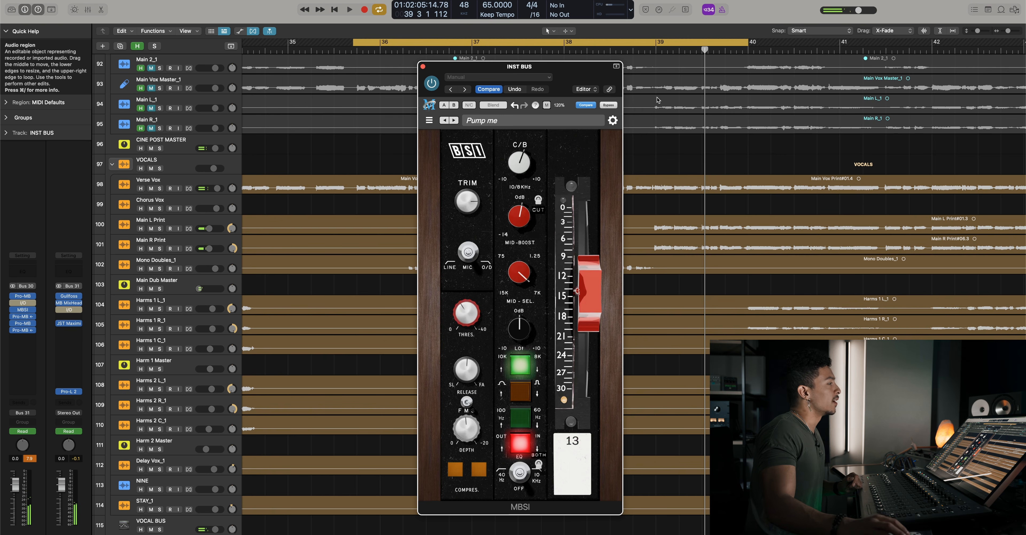
scroll(658, 99, right, 1)
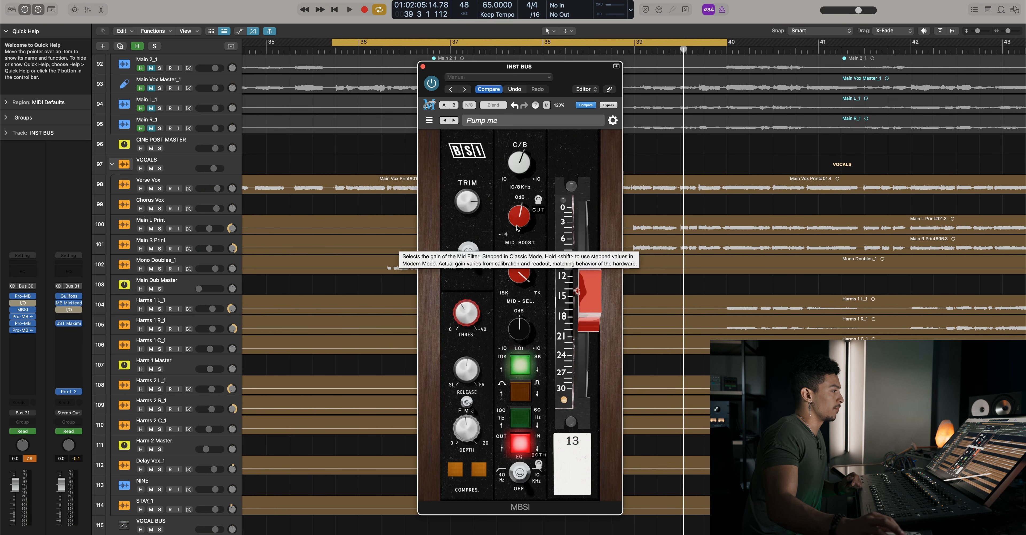
click(521, 158)
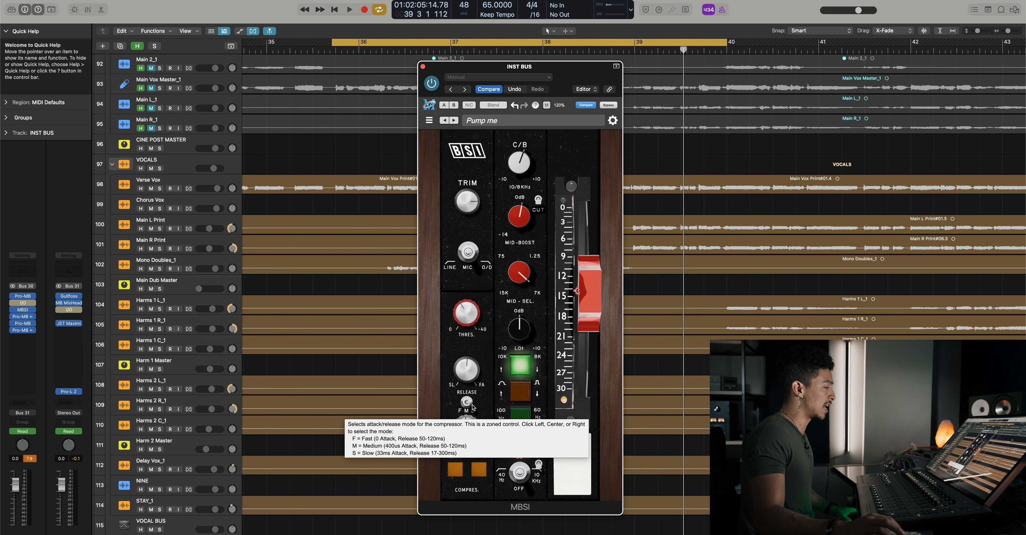
- Adjust the instrument bus compressor's threshold and release during loop playback, and compare the result with the plugin bypassed
key(space)
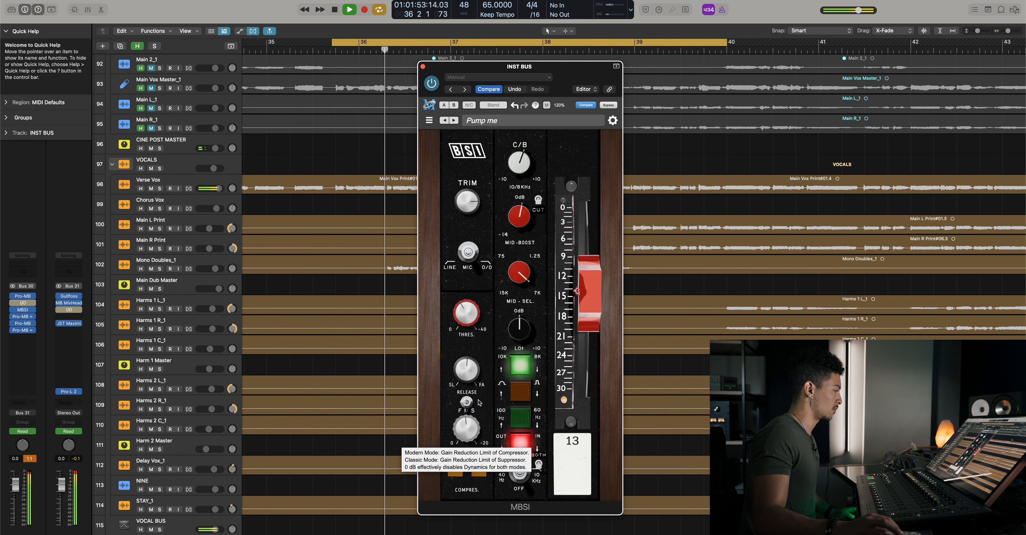
drag(467, 313, 466, 283)
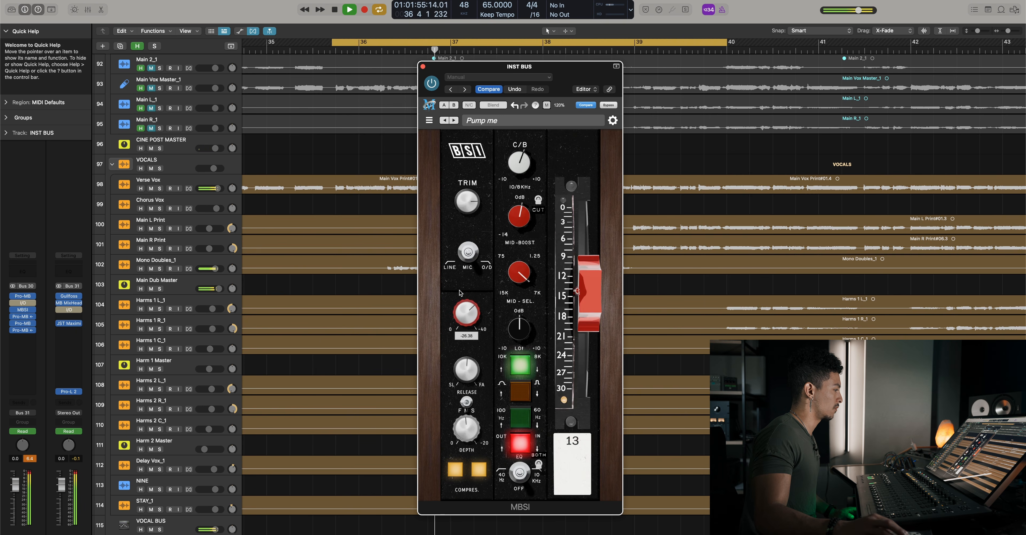
drag(467, 372, 473, 333)
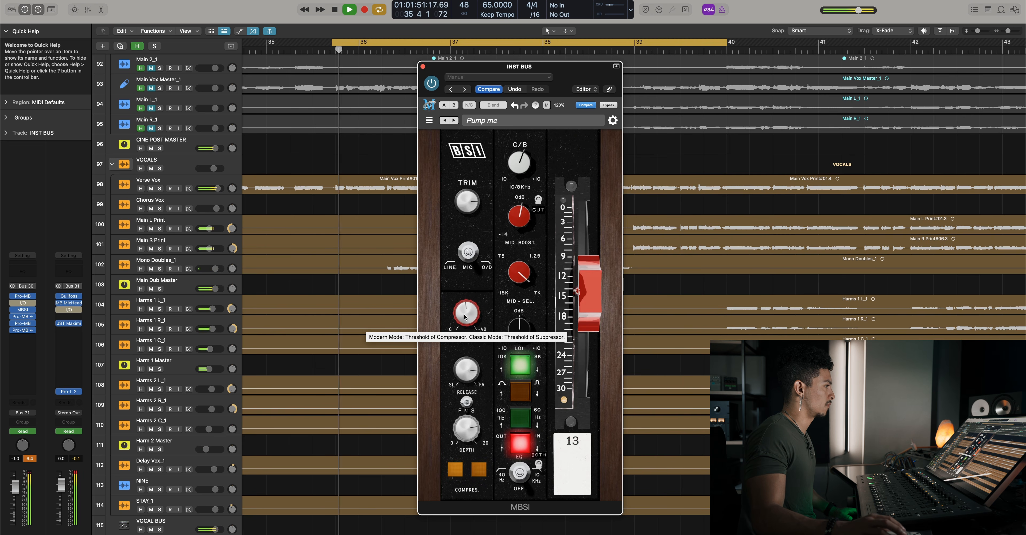
click(609, 105)
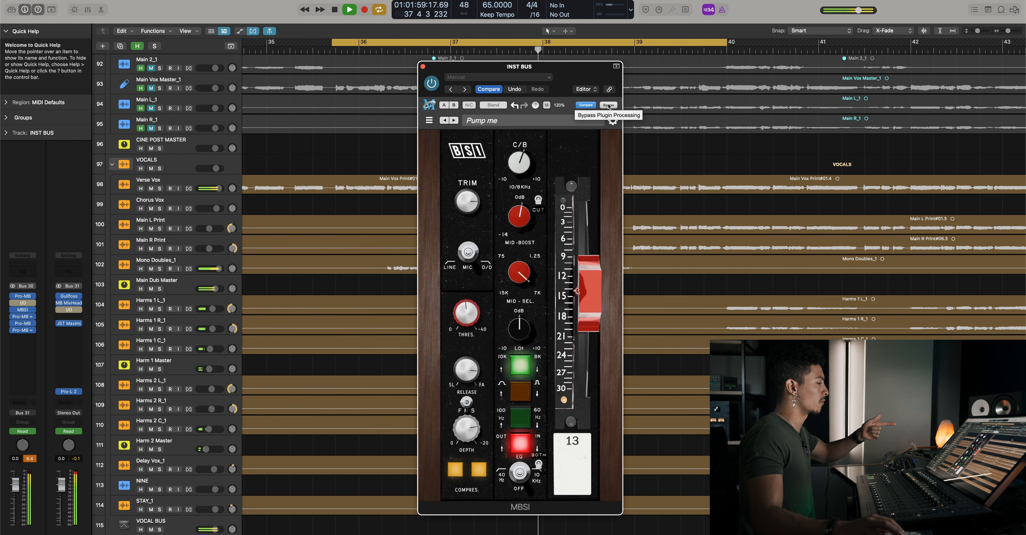
click(608, 105)
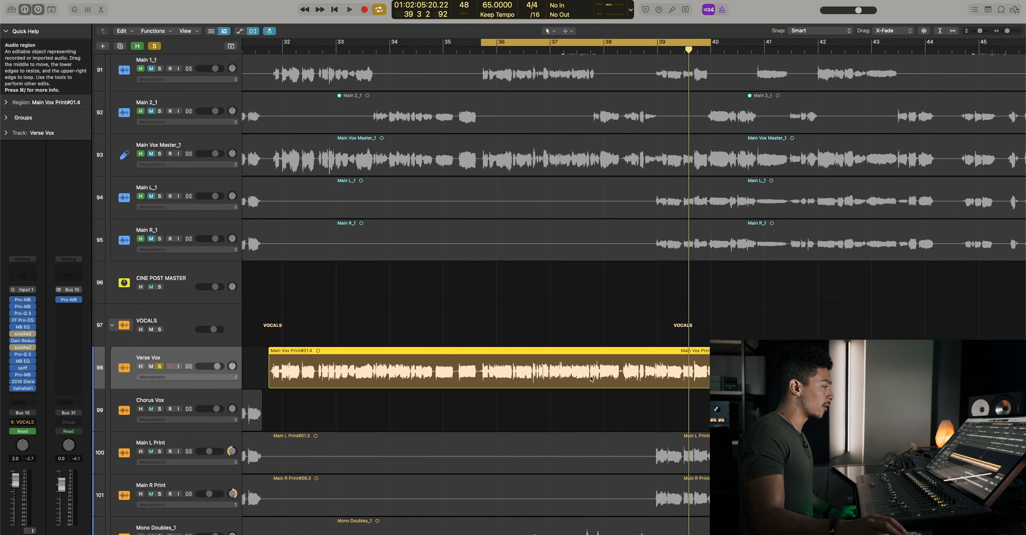
- Clear the region selection around the soloed Verse Vox track
key(super+Right)
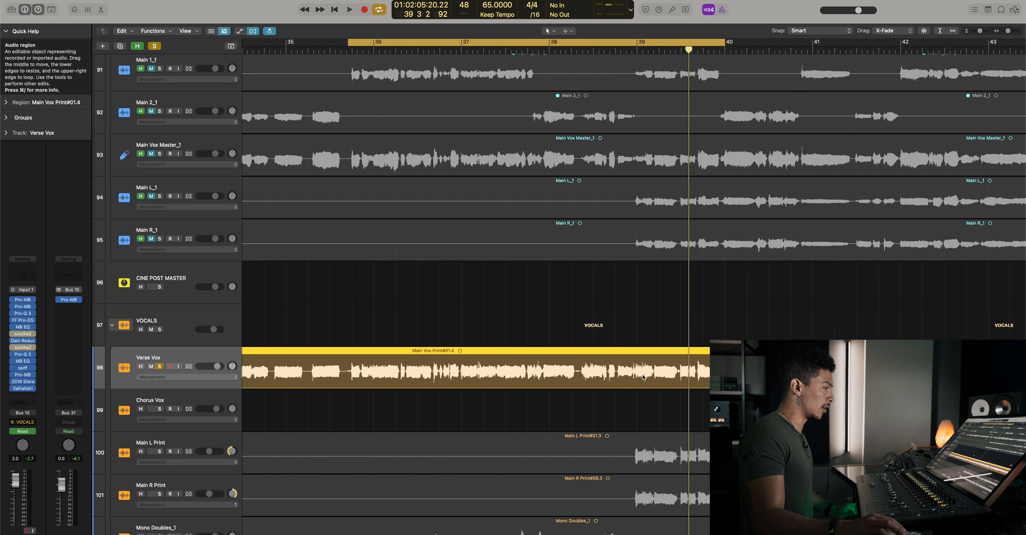
drag(456, 315, 712, 439)
scroll(519, 351, down, 3)
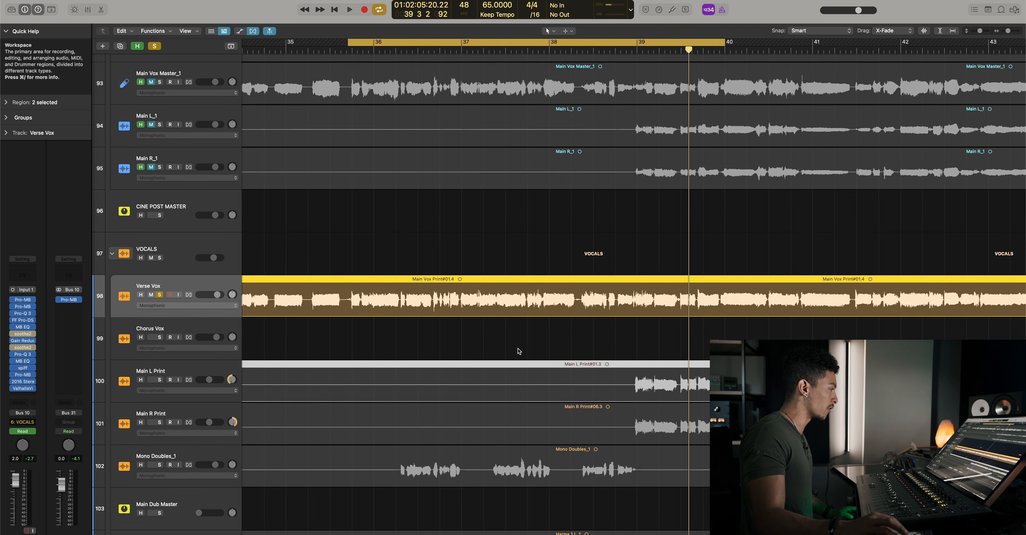
click(519, 351)
scroll(520, 351, up, 3)
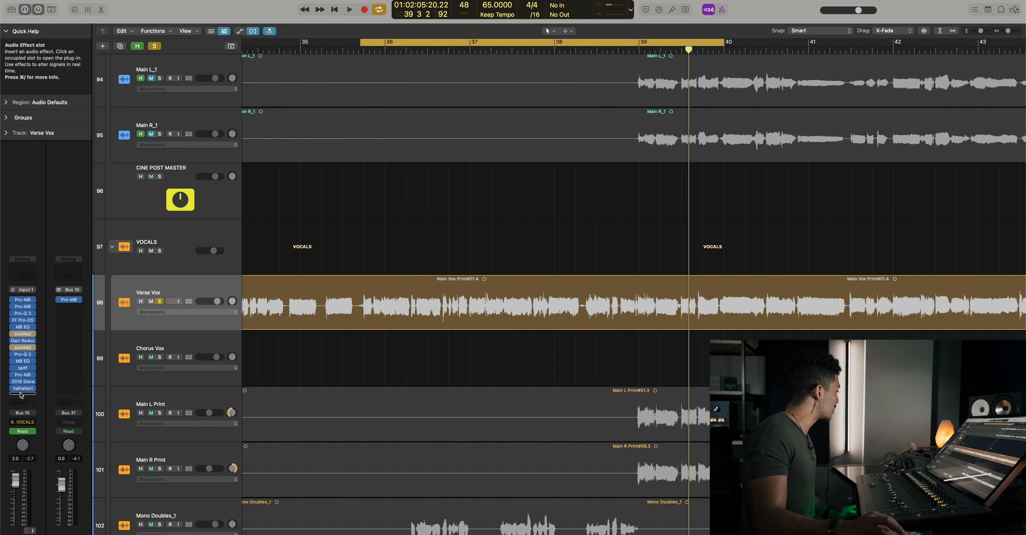
- Insert the MBSI plugin on the Verse Vox channel between the two soothe2 instances, in place of Gain Reduc
drag(20, 388, 20, 393)
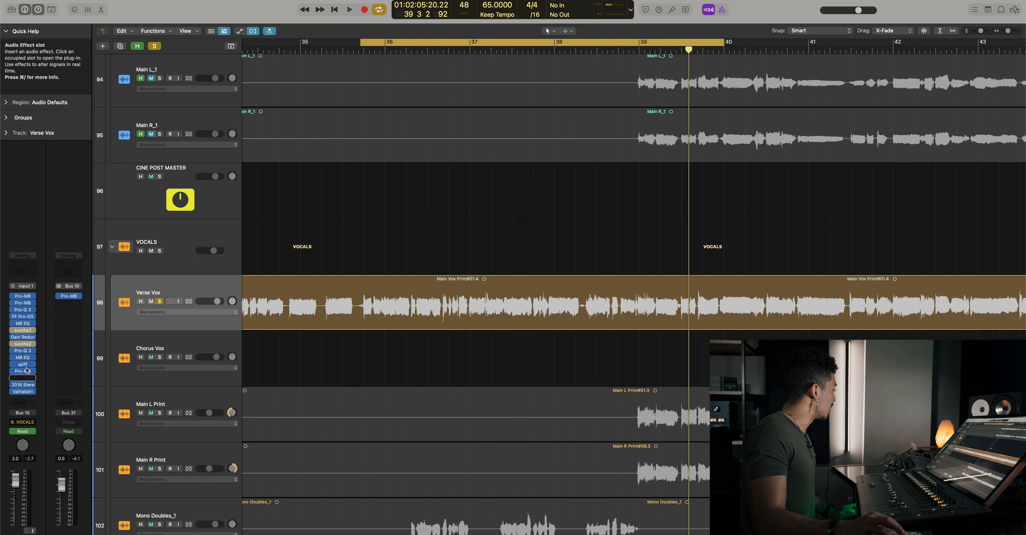
drag(23, 358, 23, 359)
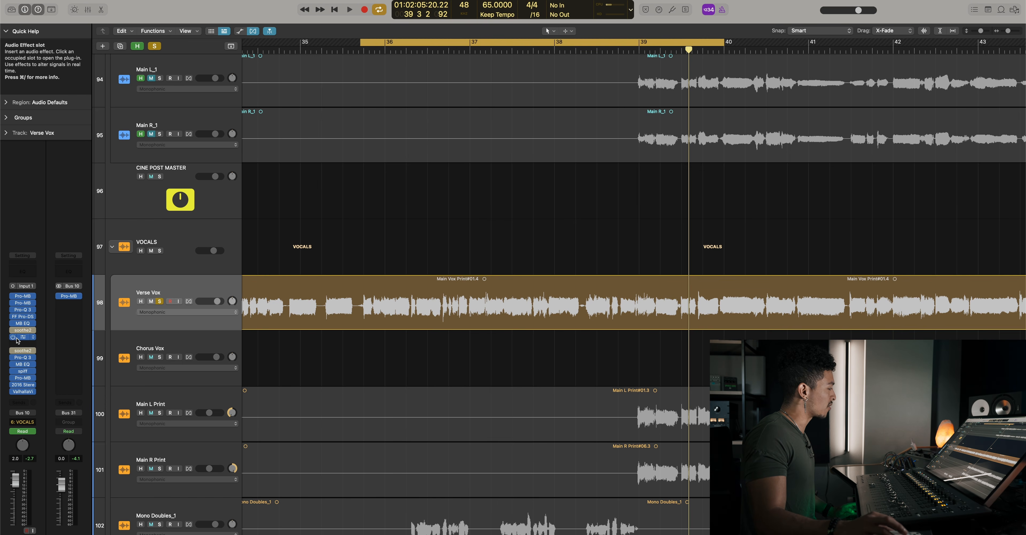
click(33, 340)
mouse_move(120, 300)
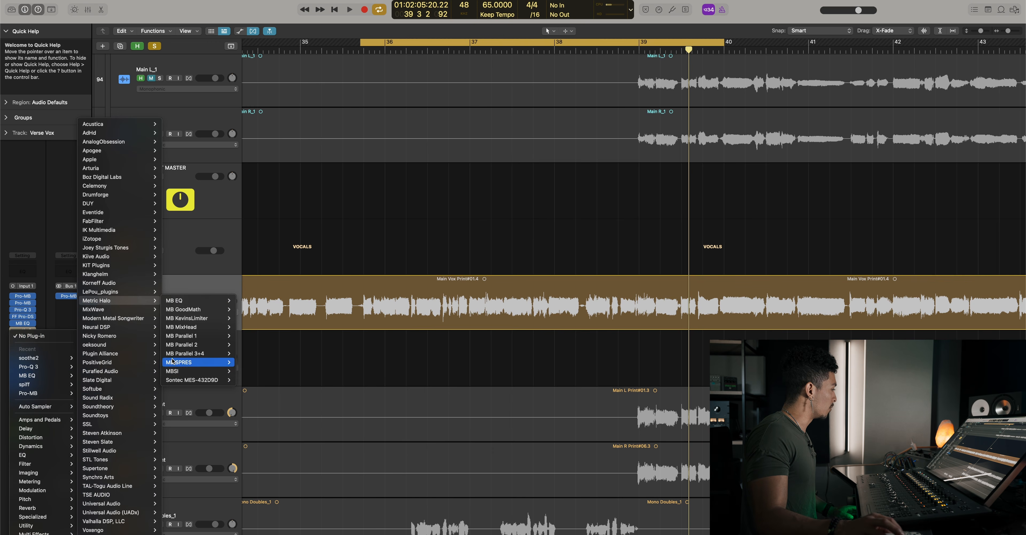
click(247, 371)
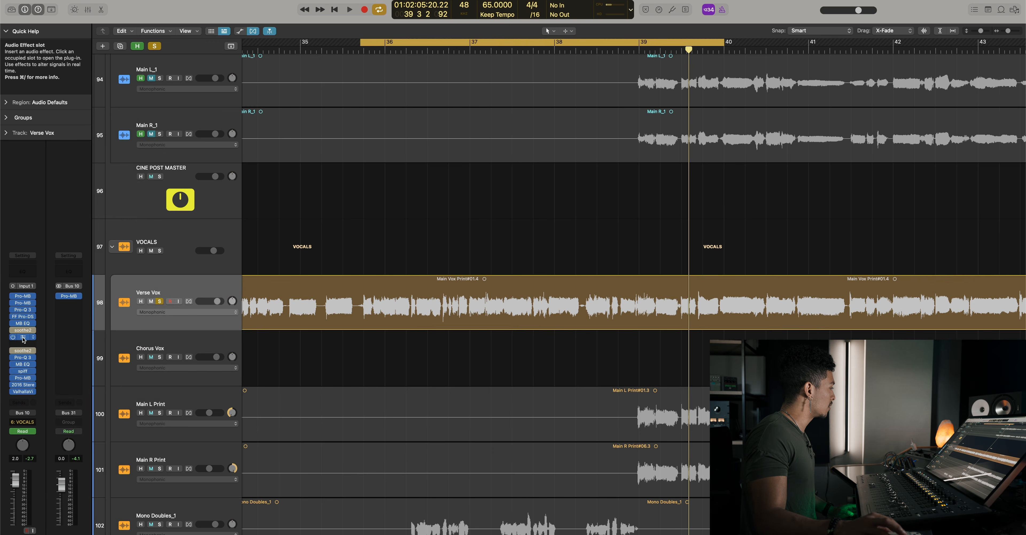
- Move the Verse Vox MBSI window so that its whole control strip is in view
click(491, 124)
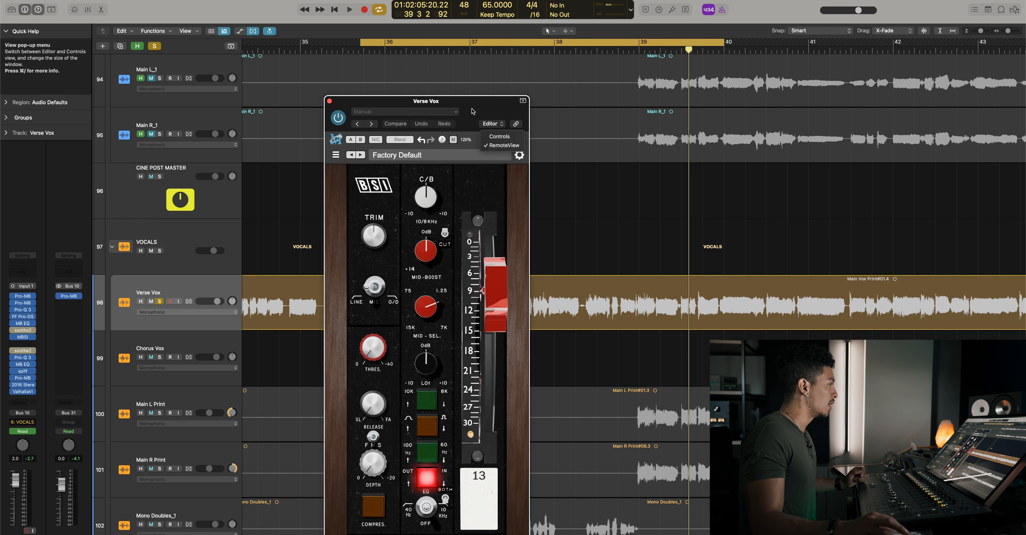
click(476, 109)
drag(476, 110, 590, 89)
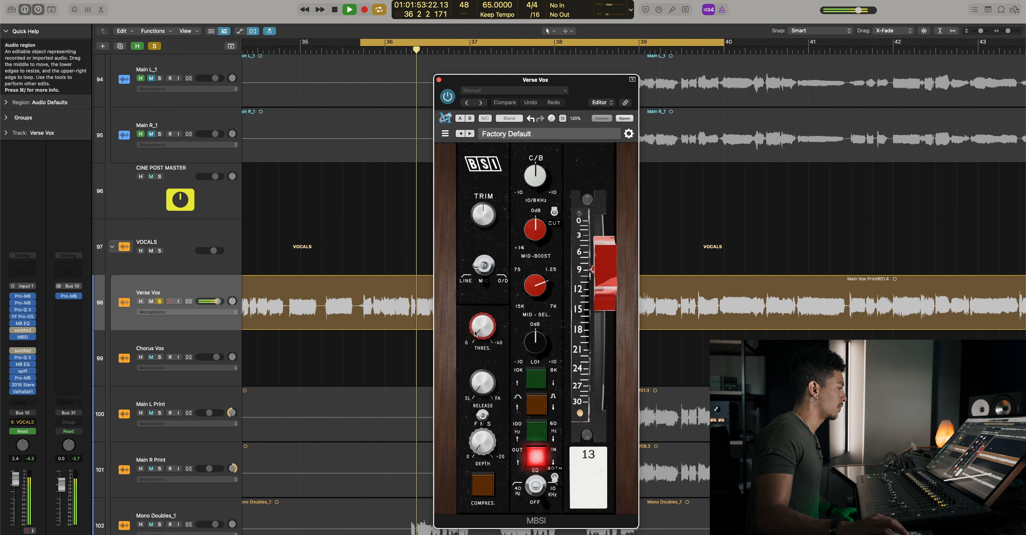
- Enable the MBSI compressor on the Verse Vox and dial in its threshold, release and depth during loop playback
drag(483, 328, 485, 523)
click(483, 484)
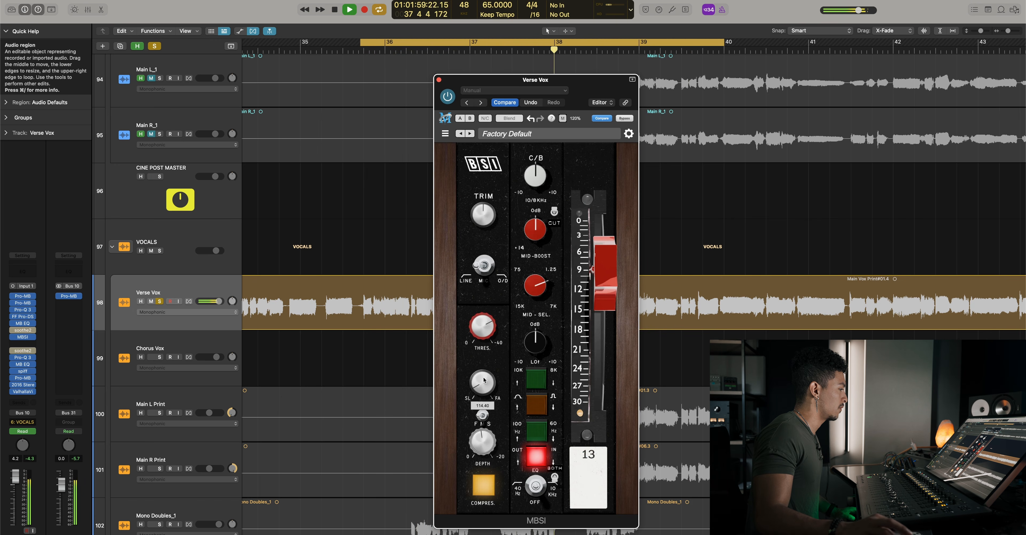
drag(488, 323, 488, 323)
drag(487, 443, 489, 422)
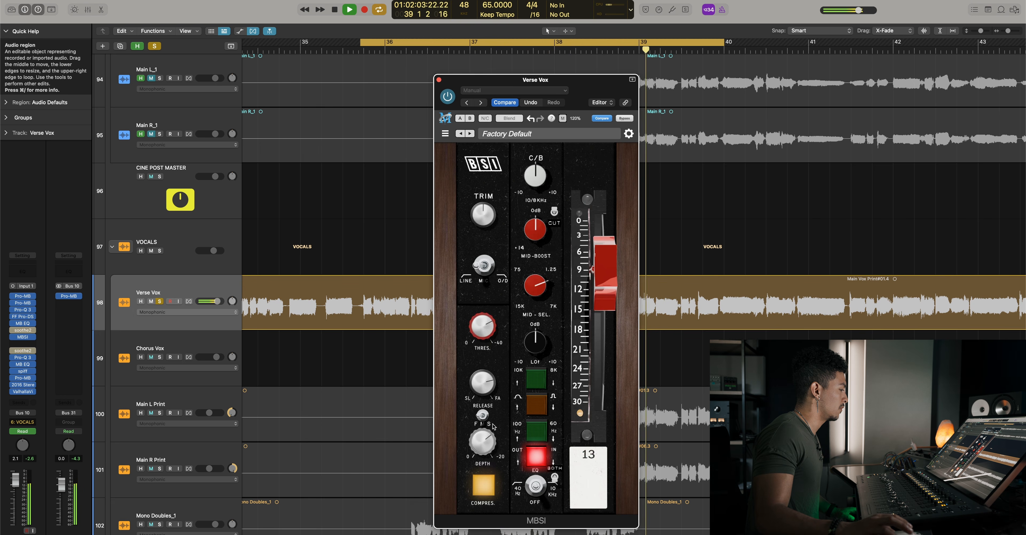
drag(480, 330, 481, 327)
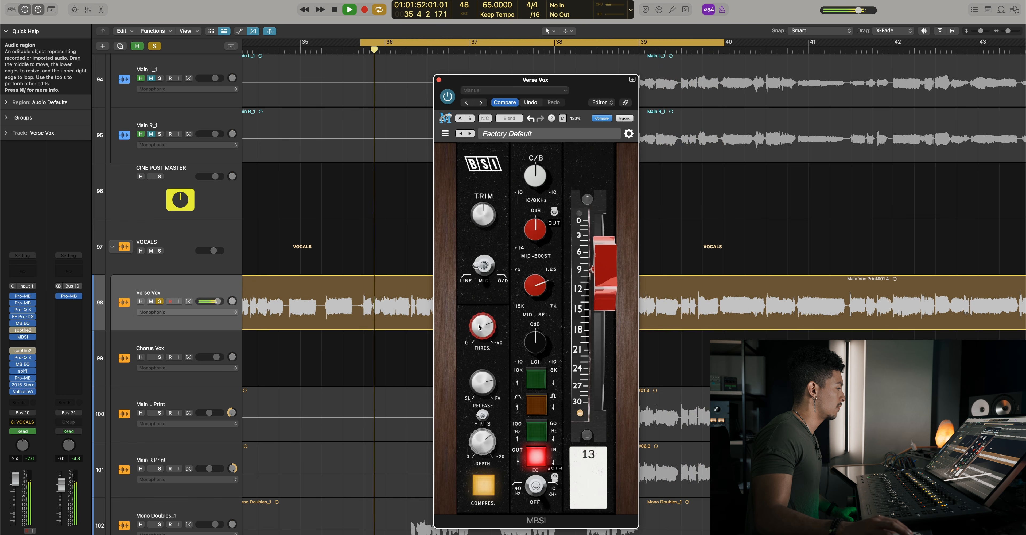
- Compare the compressed Verse Vox with the unprocessed vocal by switching the plugin bypass on and off
click(622, 118)
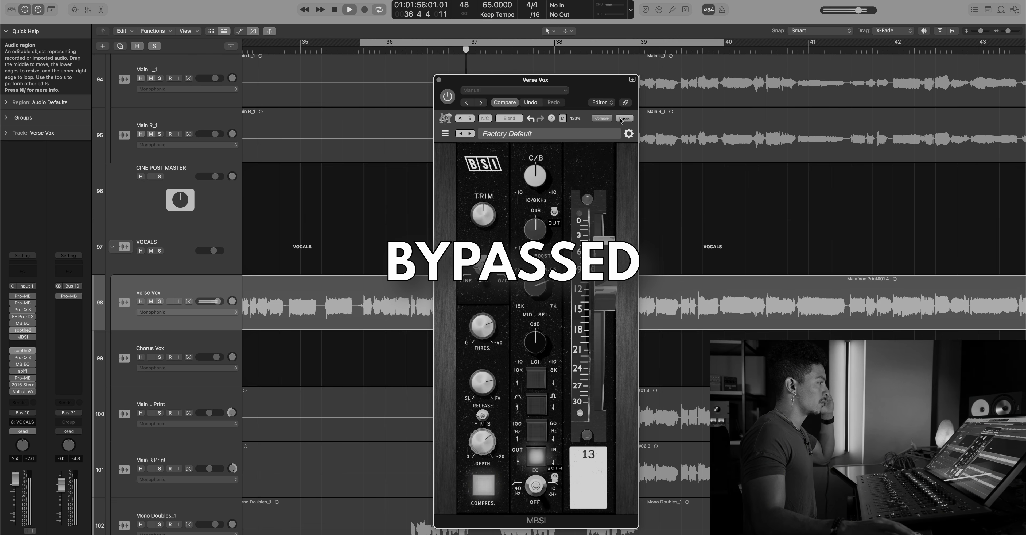
click(622, 118)
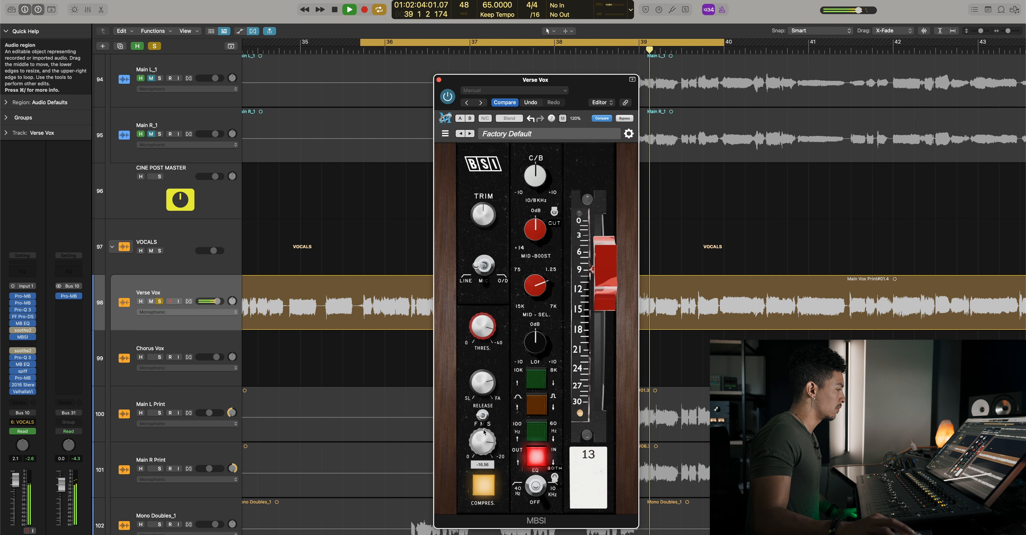
- Refine the vocal compressor's release and depth, set its threshold to about -21.91, and stop playback
drag(488, 367, 473, 410)
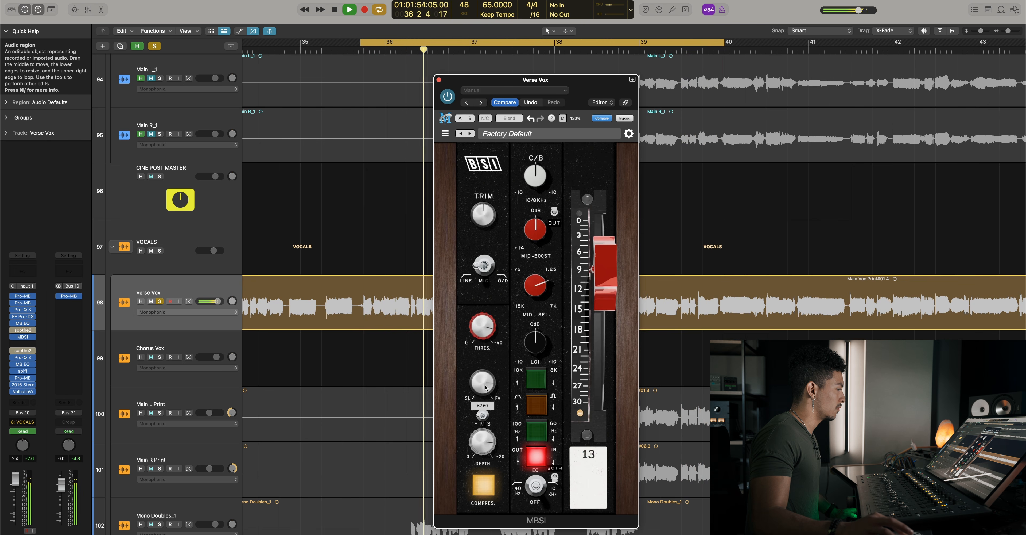
drag(485, 323, 484, 359)
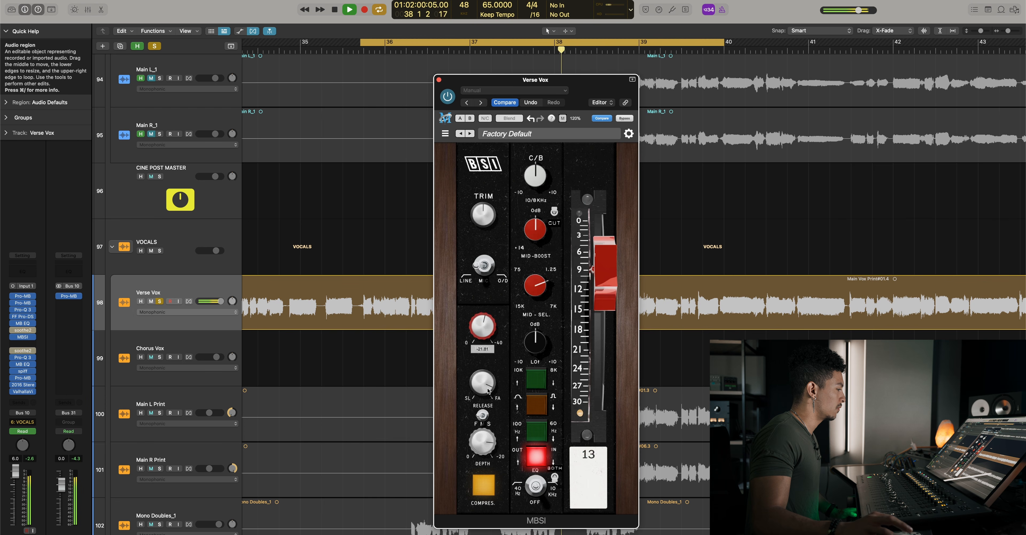
drag(480, 438, 480, 451)
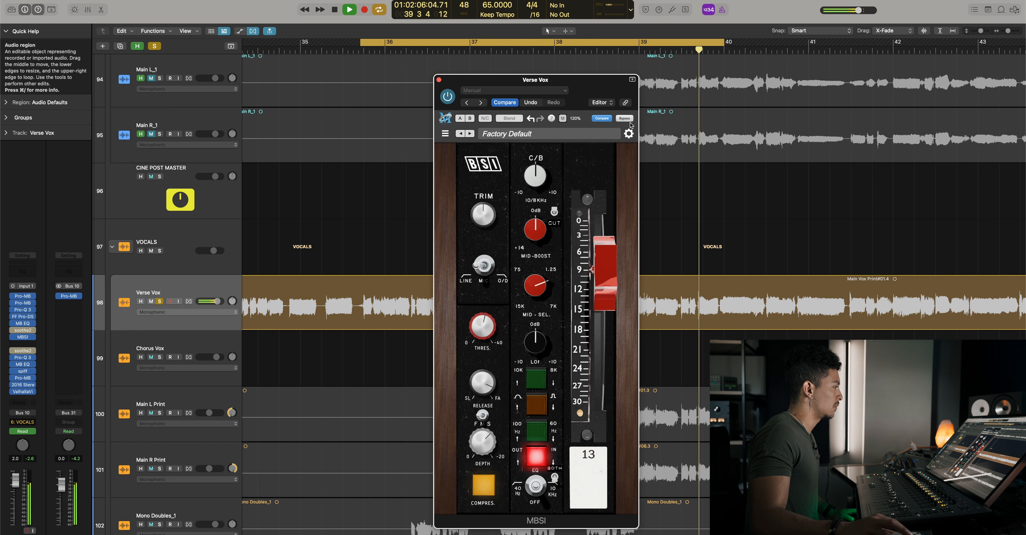
key(space)
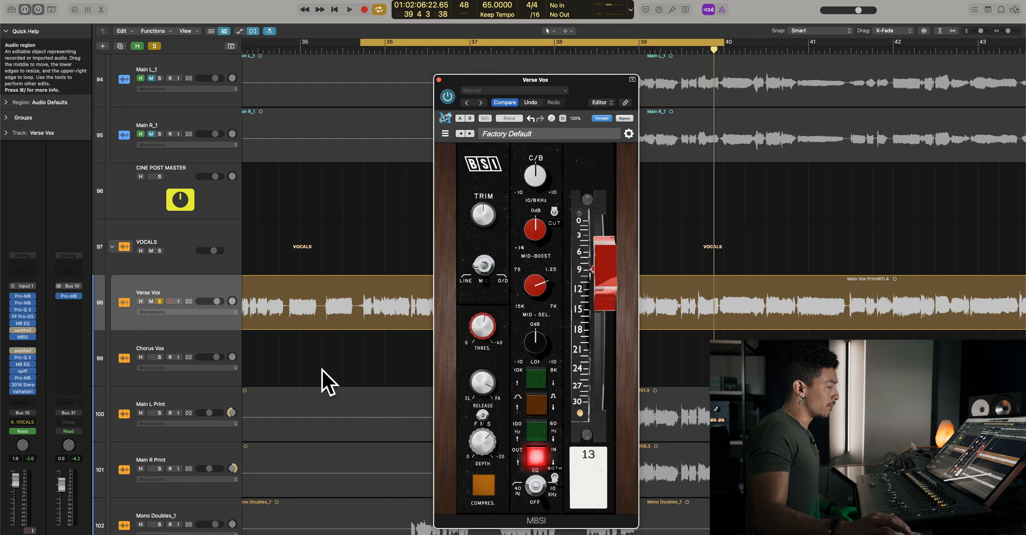
- Add a second MBSI instance on the Verse Vox and dial in its compressor threshold, release and a depth of about -13.72 during playback
click(33, 337)
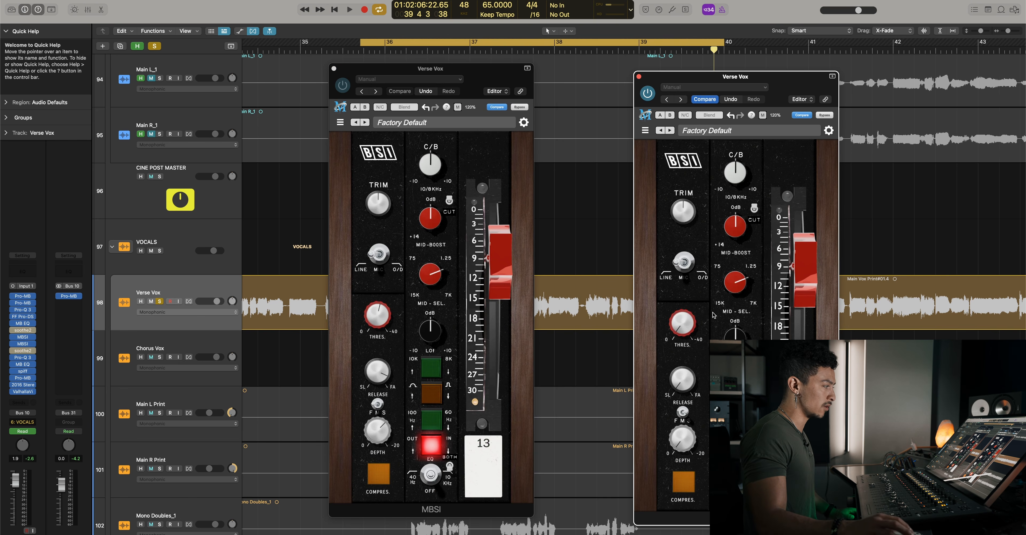
key(space)
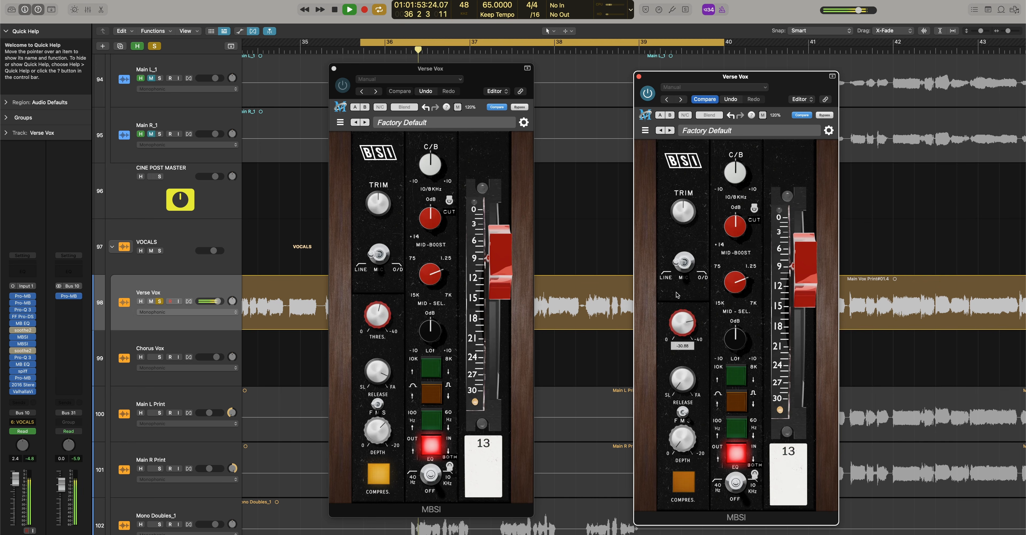
drag(680, 448, 681, 433)
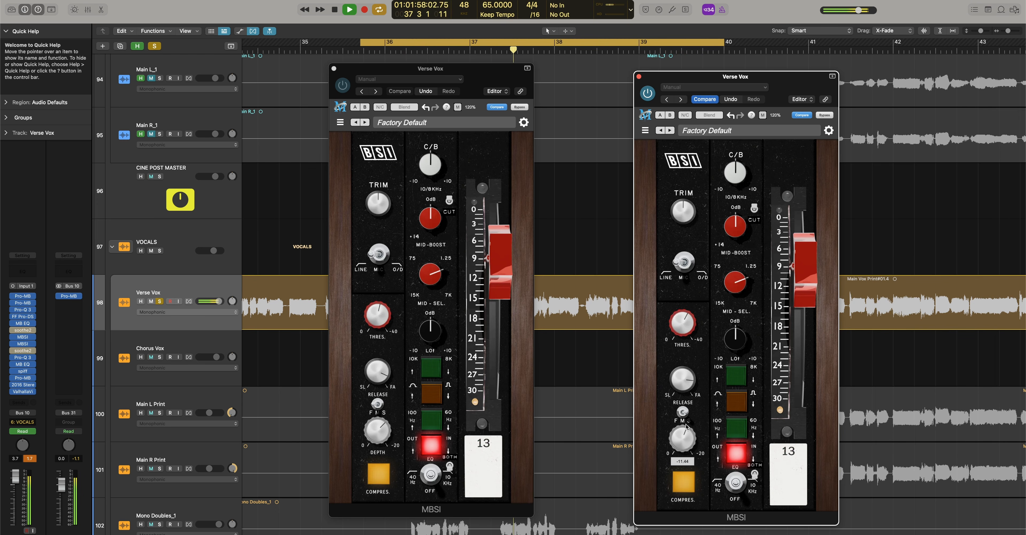
drag(683, 327, 683, 334)
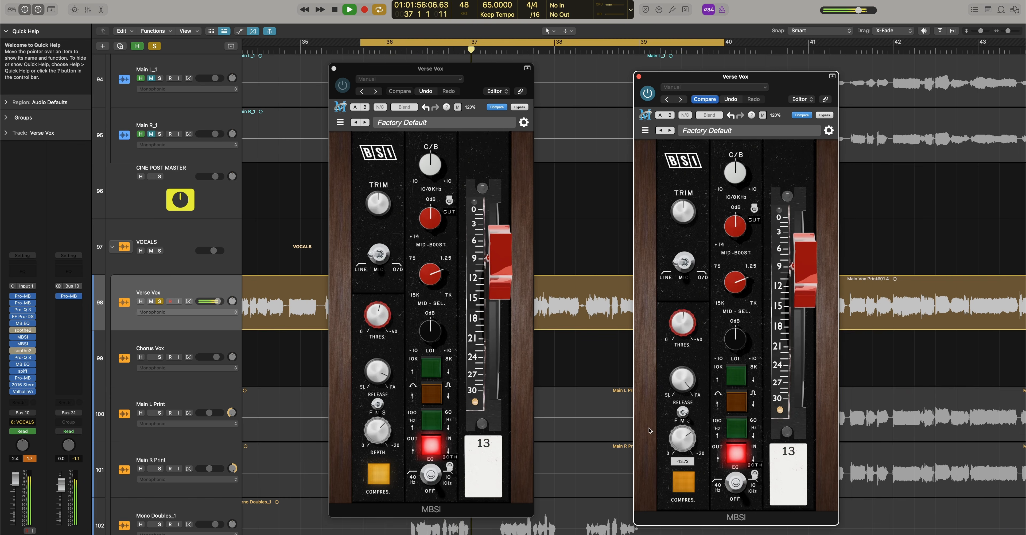
- Compare the Verse Vox with and without both MBSI instances by repeatedly bypassing and re-enabling them during playback, finishing with playback stopped
click(13, 336)
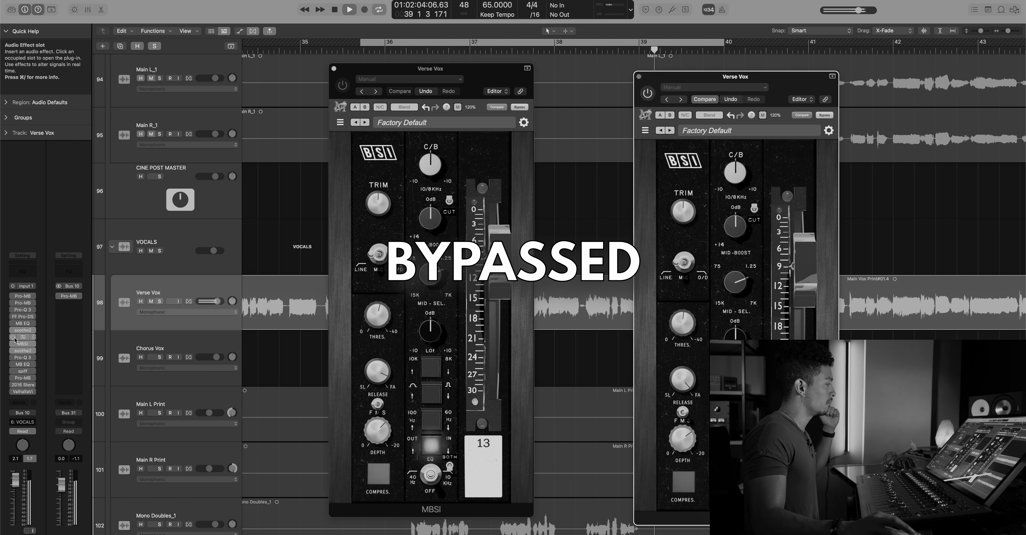
click(13, 338)
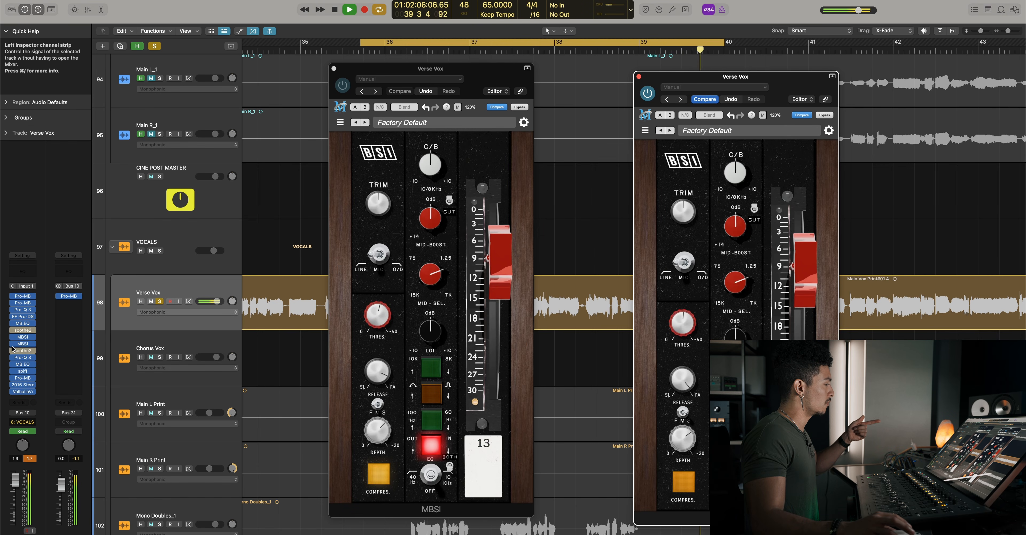
mouse_move(14, 339)
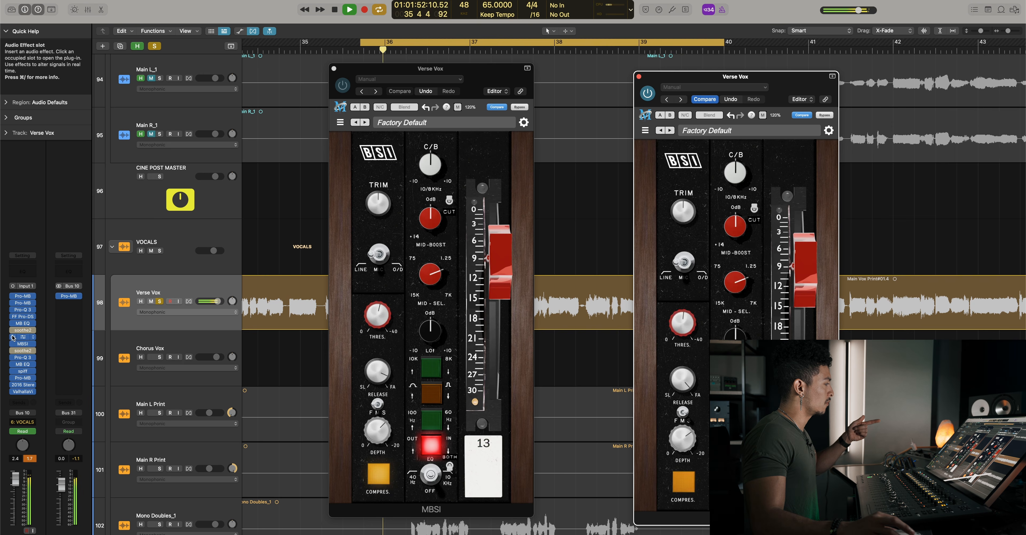
click(13, 337)
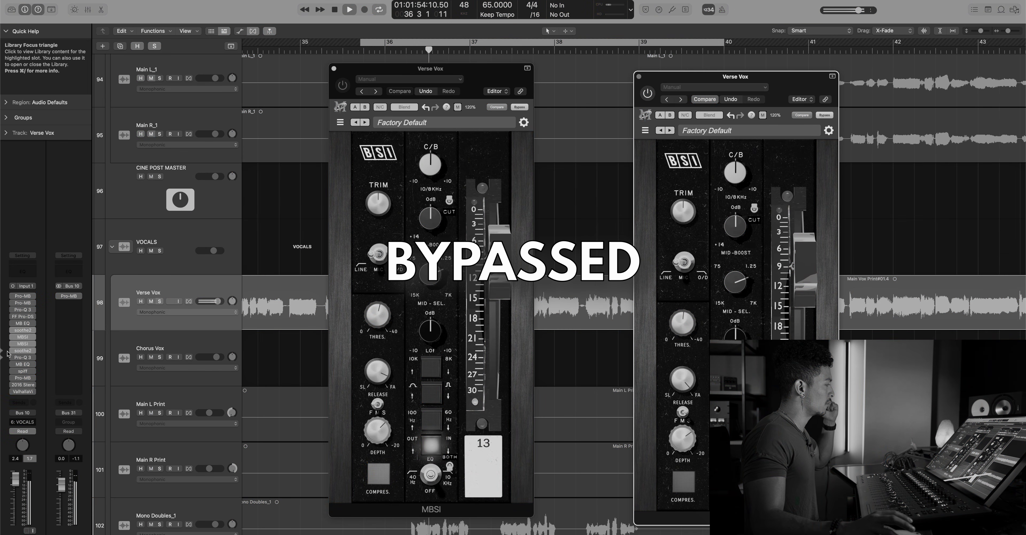
mouse_move(18, 340)
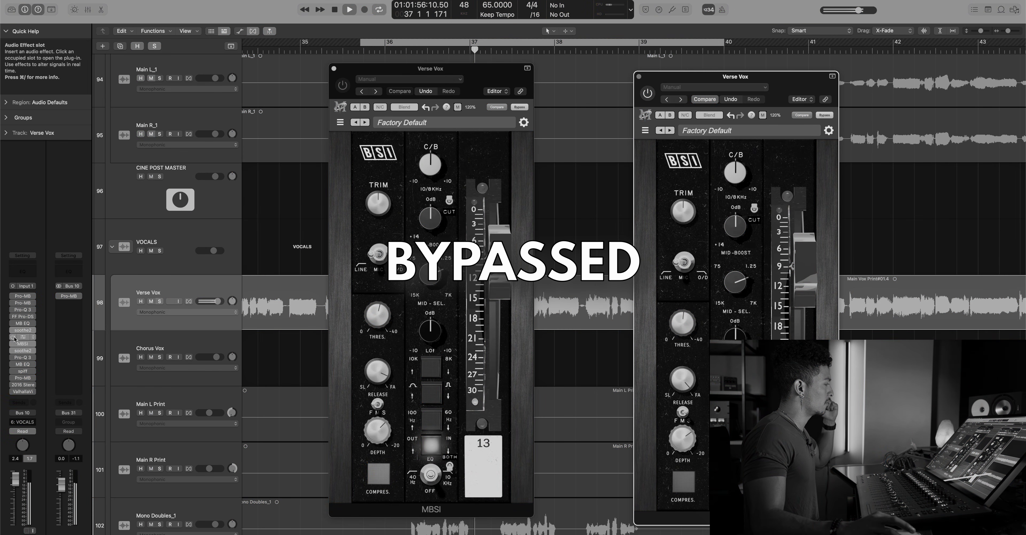
click(13, 337)
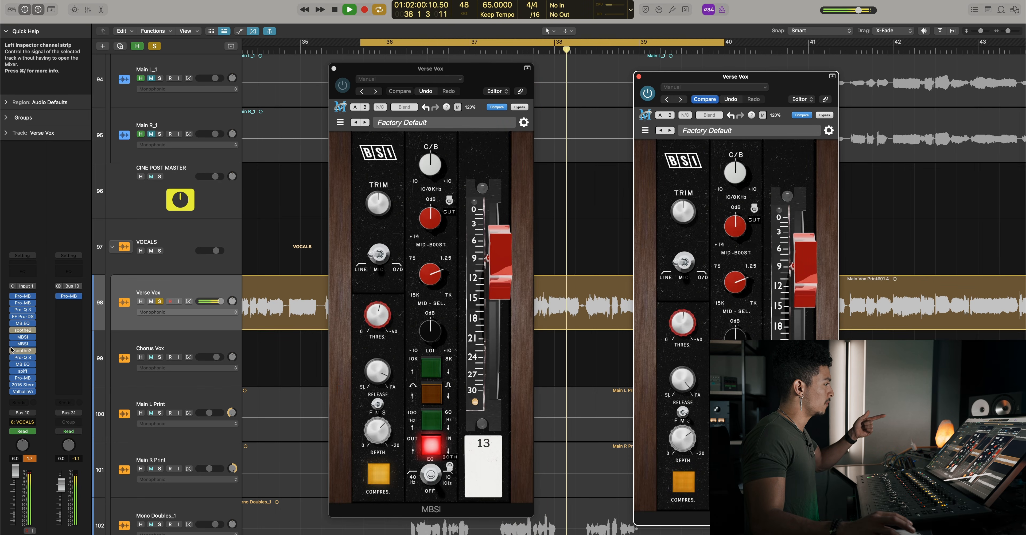
mouse_move(16, 352)
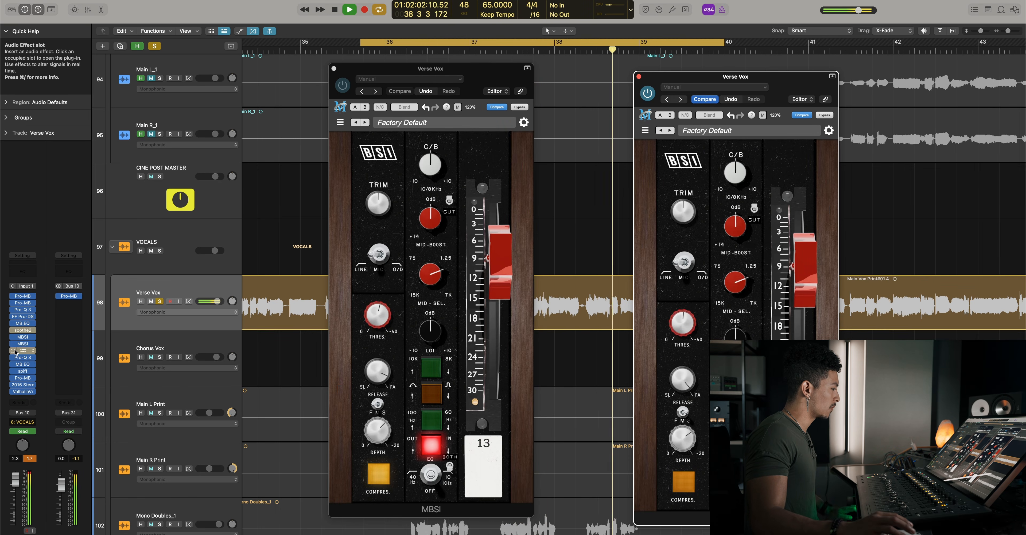
key(space)
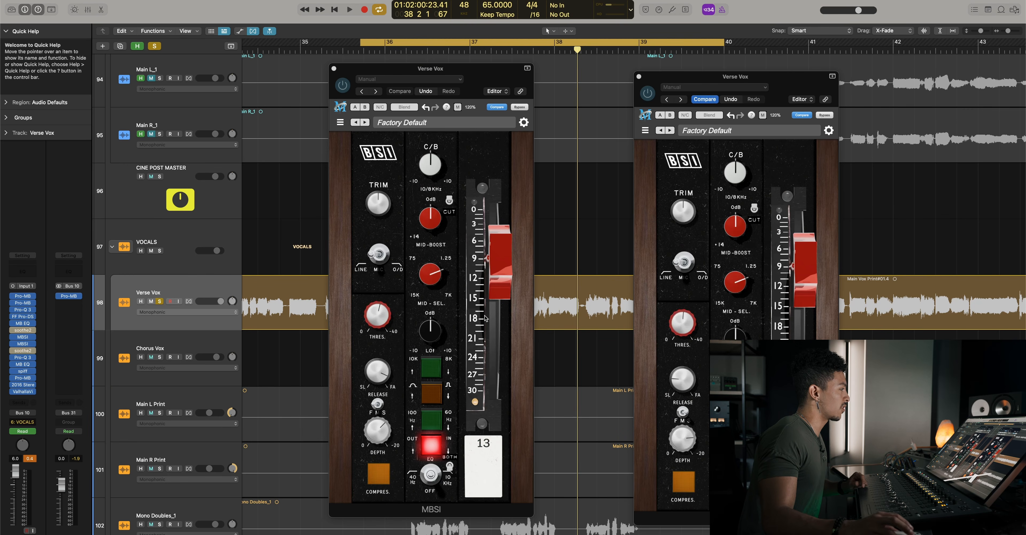
- Close both MBSI windows of the Verse Vox
drag(489, 72, 494, 76)
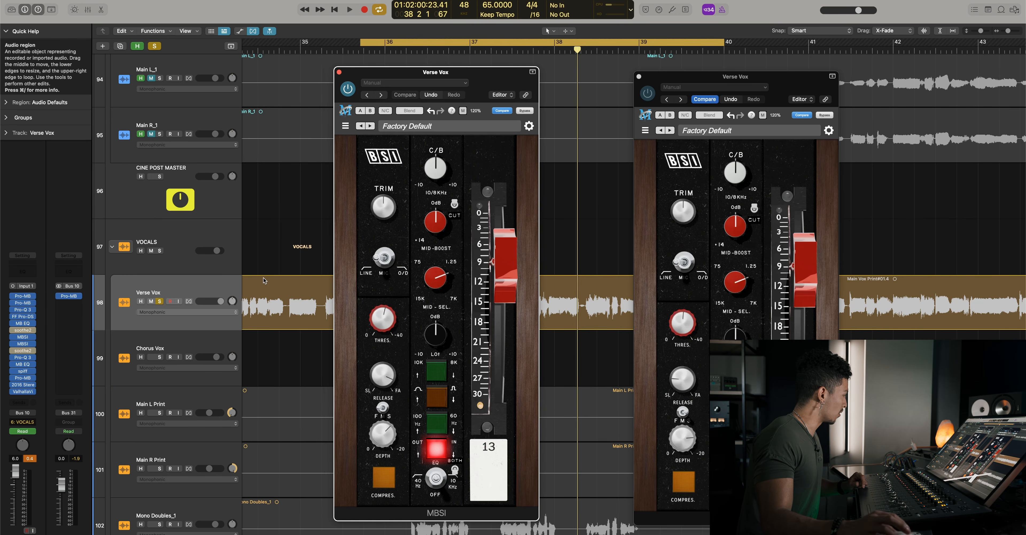
click(339, 73)
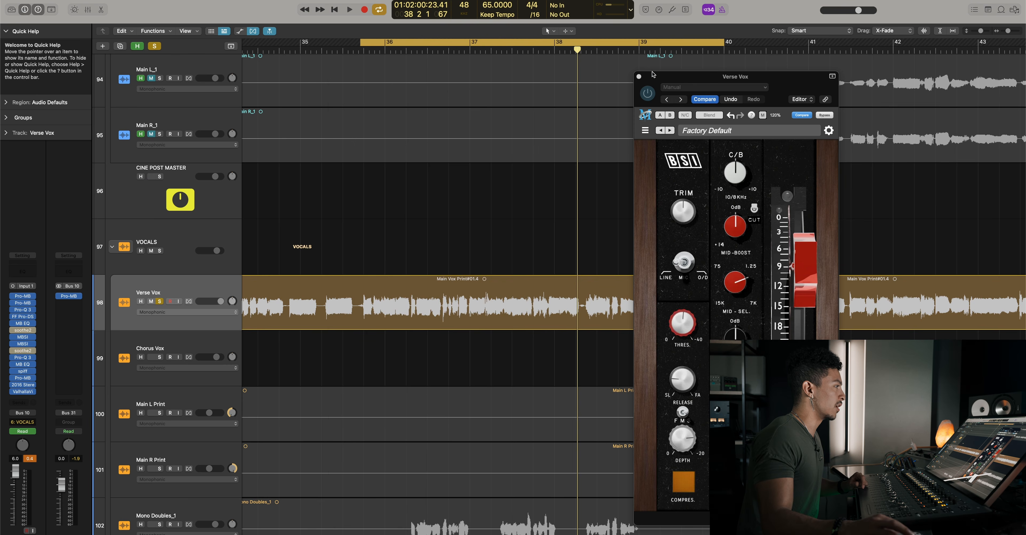
click(639, 76)
- Insert an MBSI instance in the empty slot above the Pro-MB plugins on the INST BUS and open its editor
scroll(548, 135, up, 5)
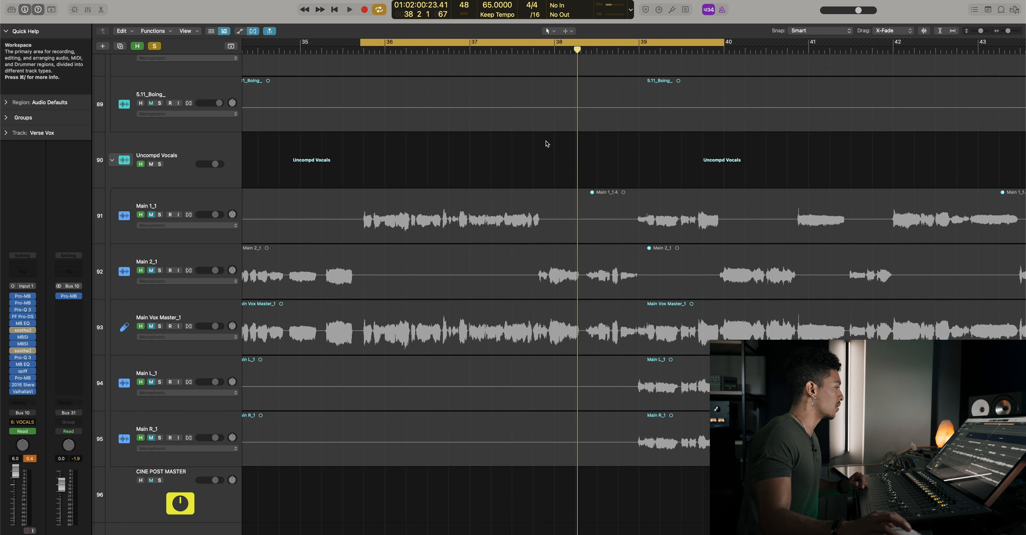
scroll(546, 142, up, 10)
scroll(554, 150, up, 10)
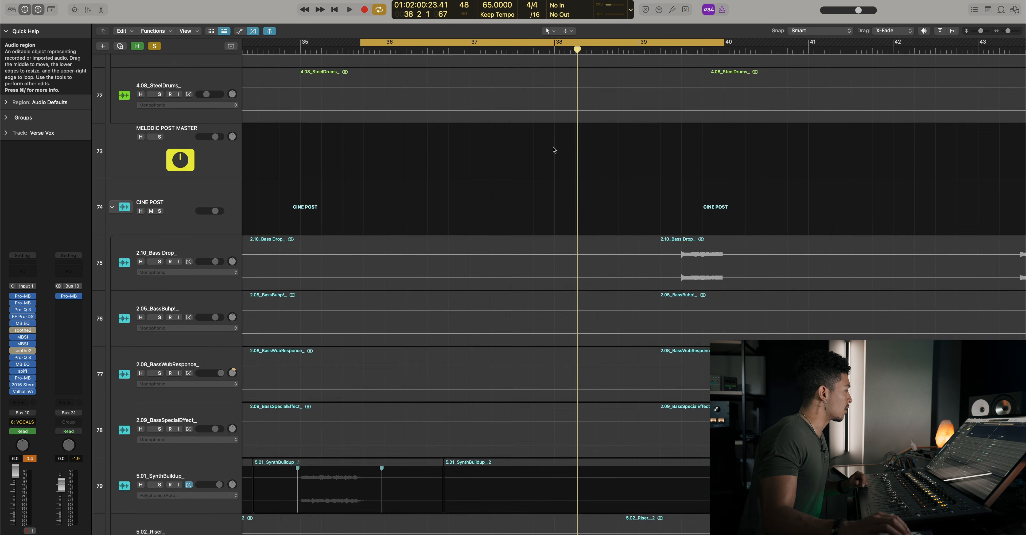
scroll(552, 148, down, 5)
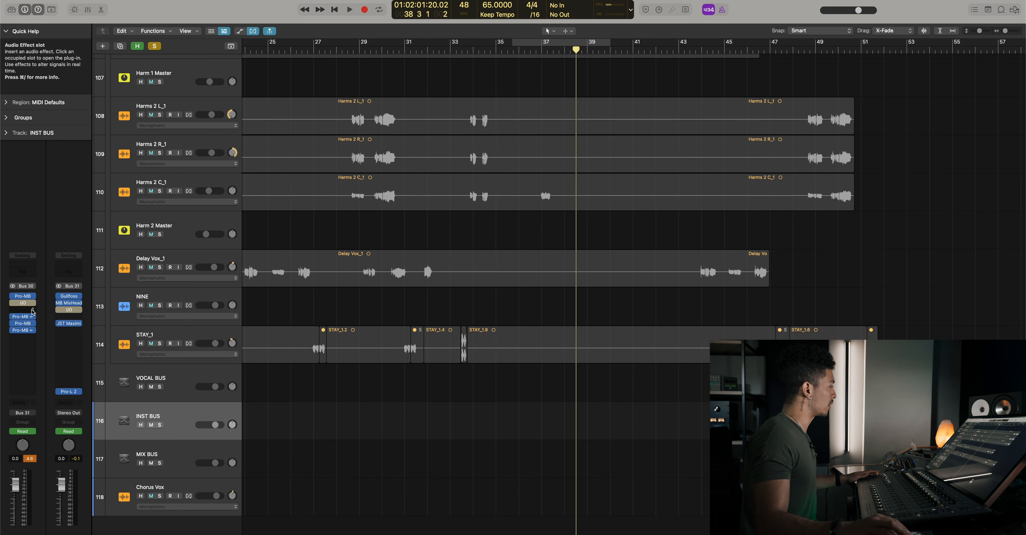
click(32, 312)
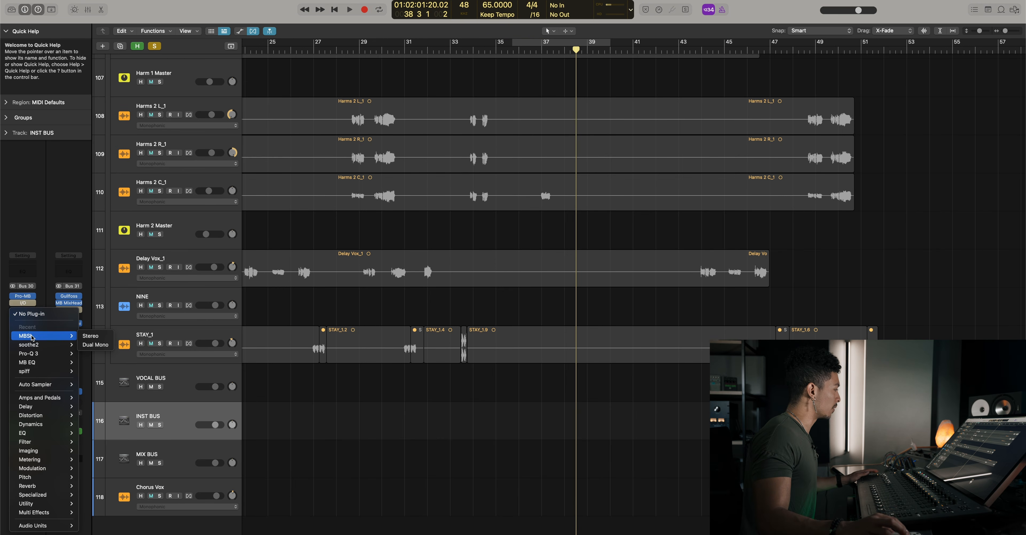
click(99, 341)
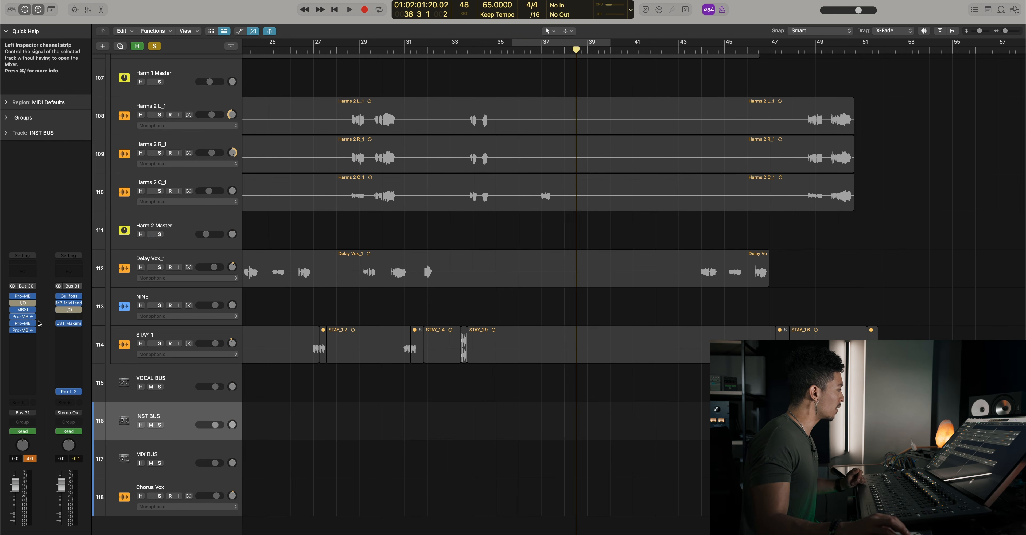
click(23, 310)
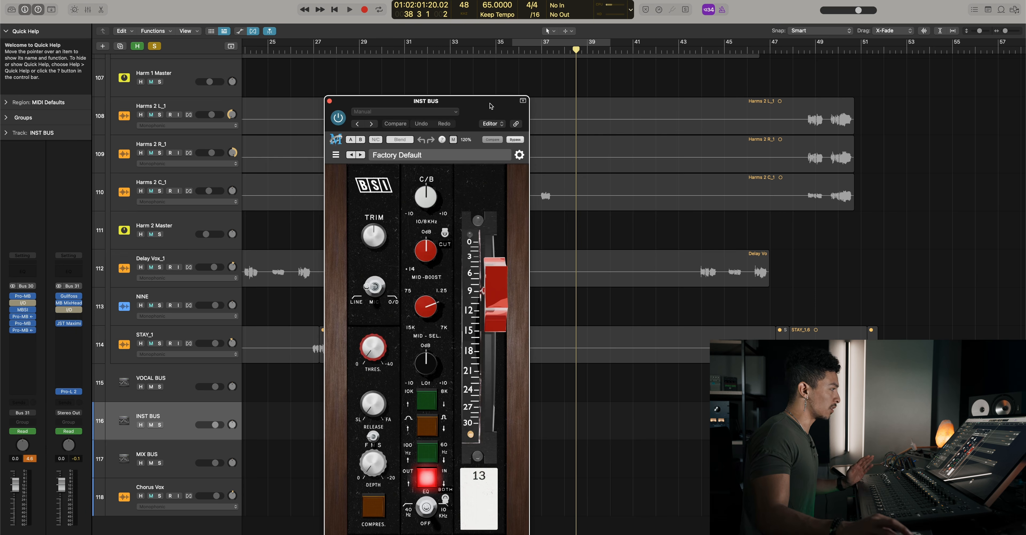
drag(492, 106, 584, 85)
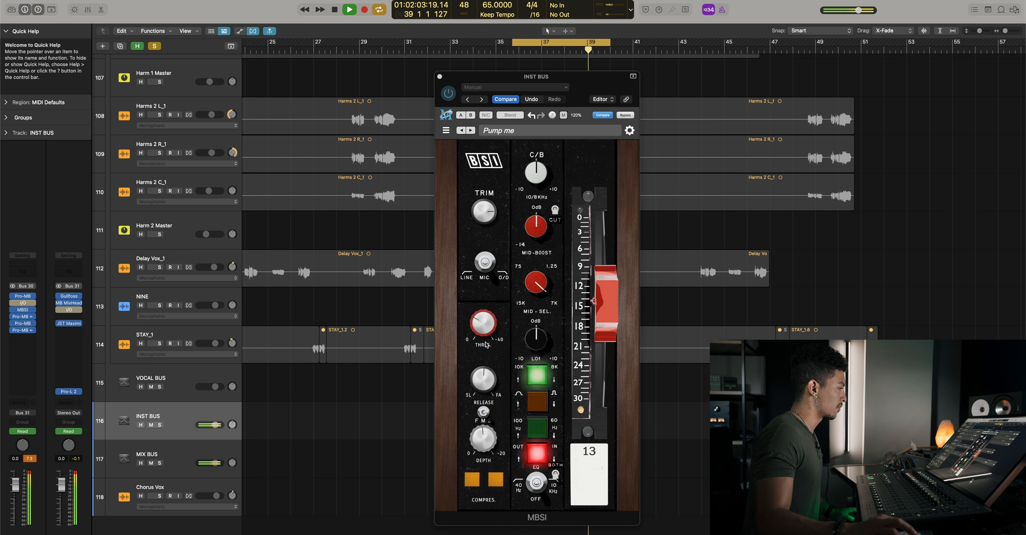
- Fine-tune the INST BUS compressor's threshold, depth and release during playback, setting the release to about 63.79
drag(482, 322, 482, 317)
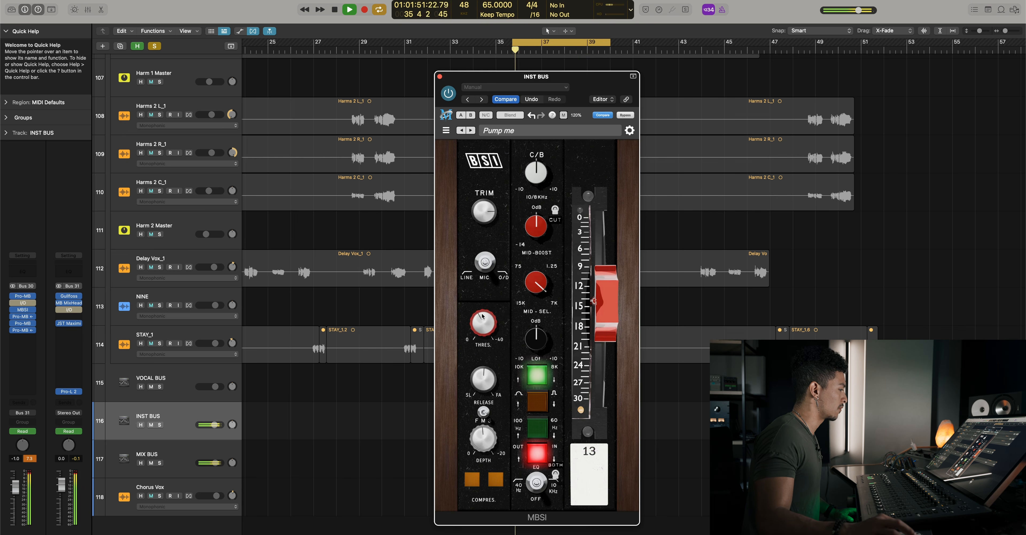
drag(485, 439, 488, 432)
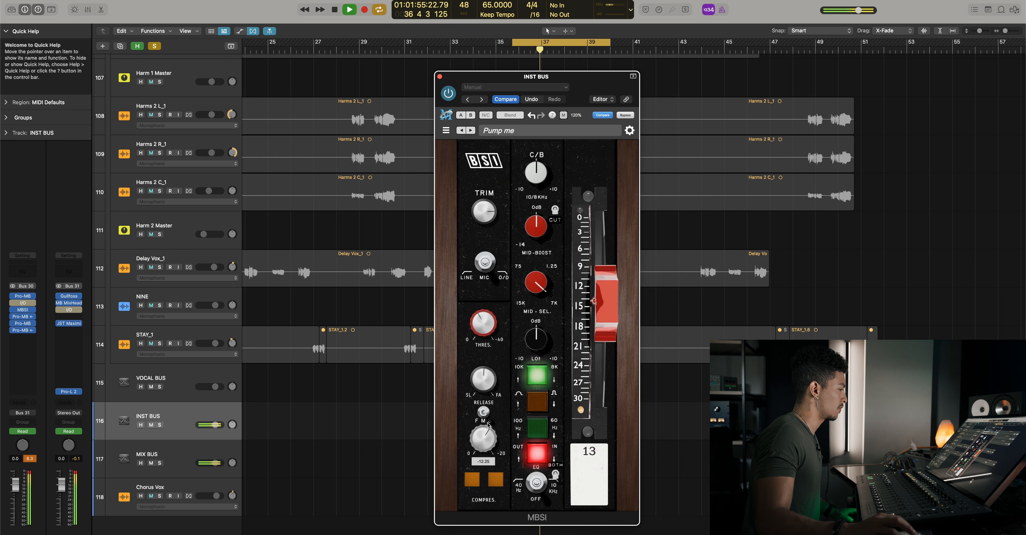
drag(486, 385, 487, 377)
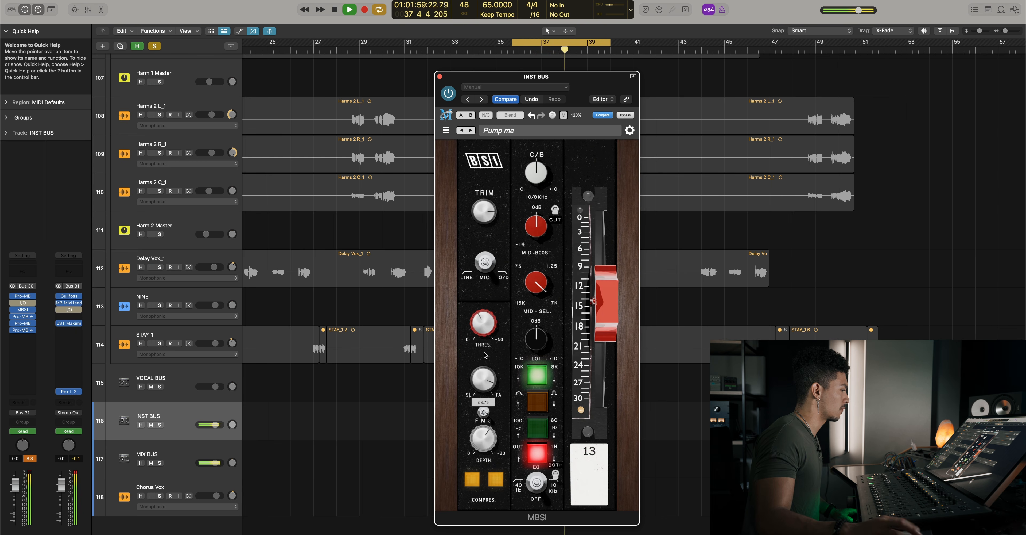
- Compare the INST BUS with and without MBSI by switching the plugin bypass on and off, finishing with playback stopped
click(625, 116)
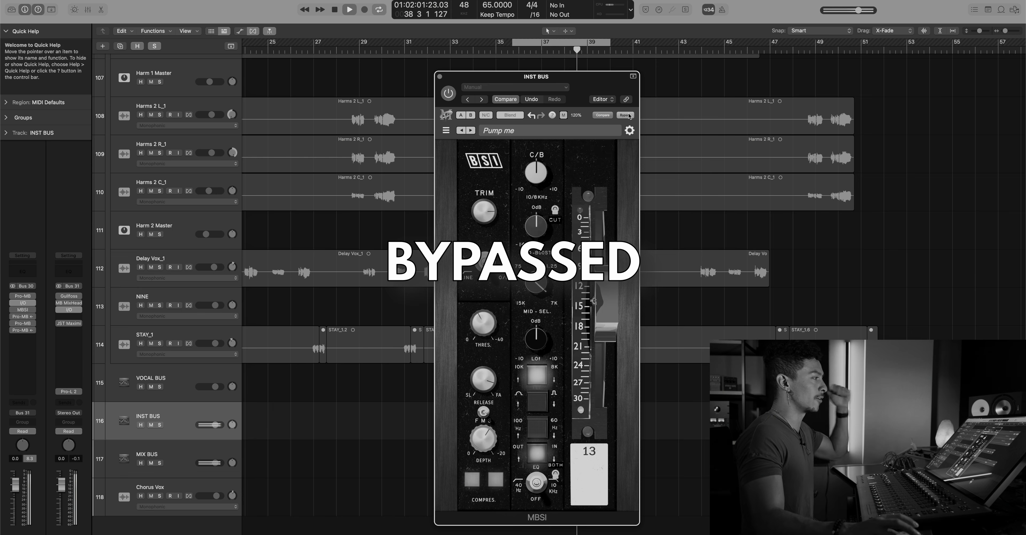
click(625, 115)
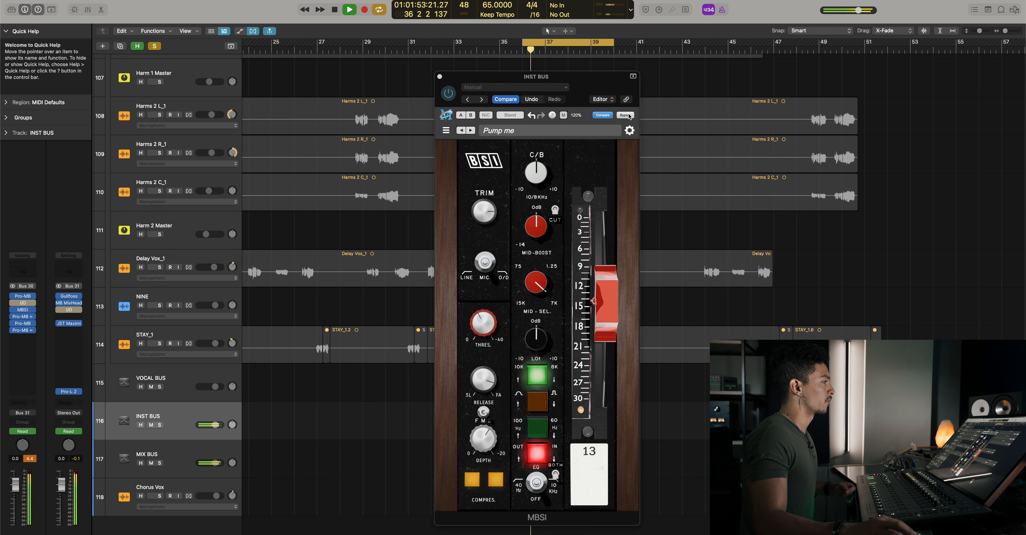
click(629, 116)
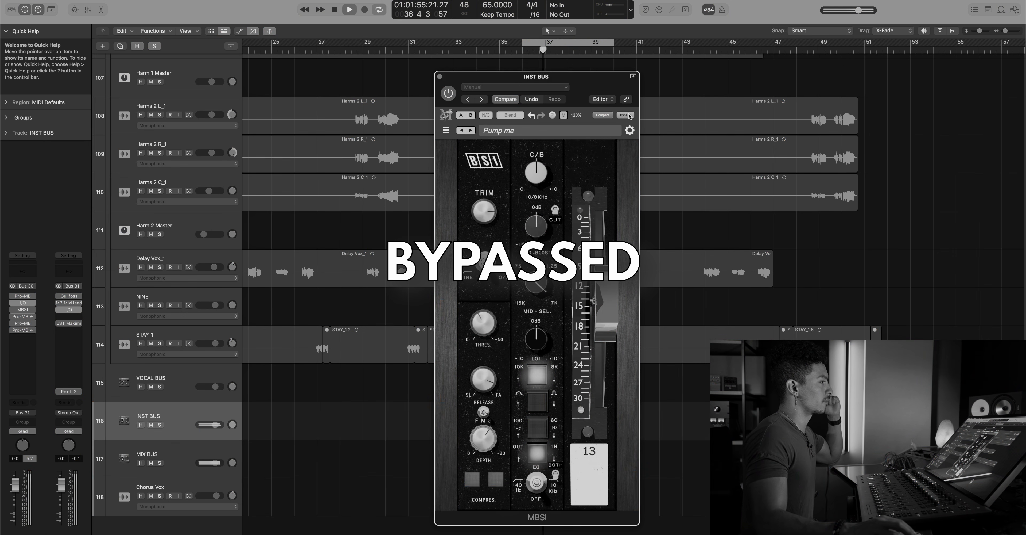
click(629, 116)
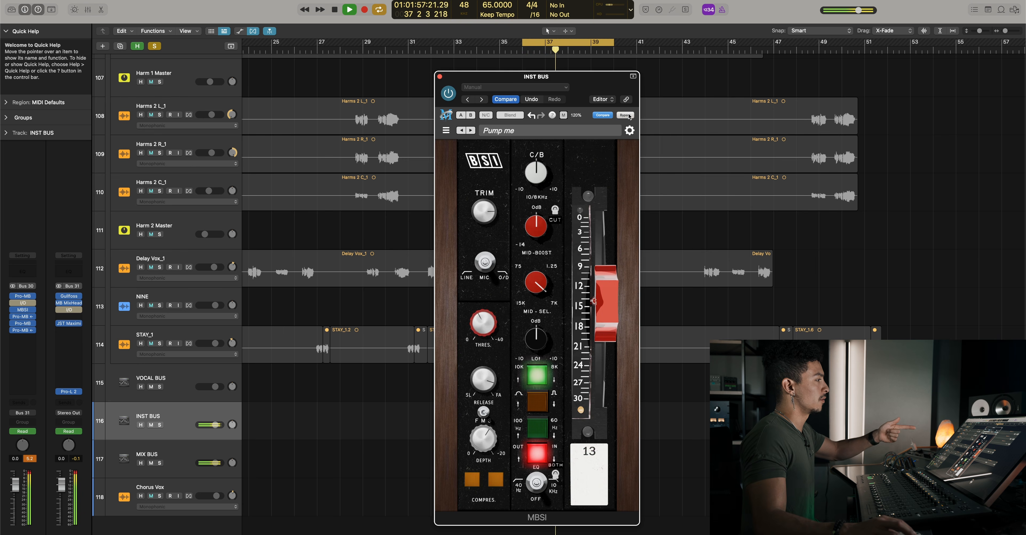
click(629, 116)
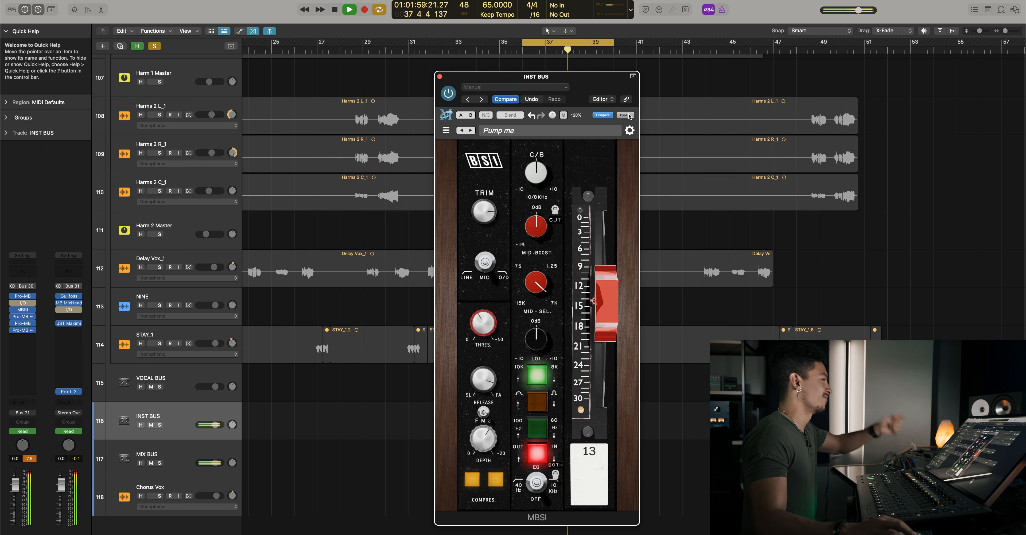
click(630, 116)
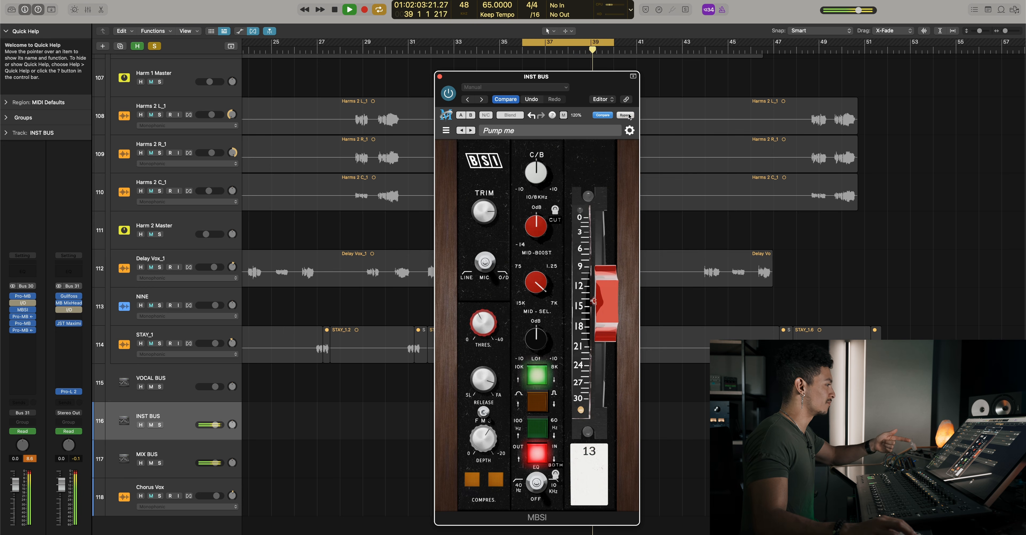
key(space)
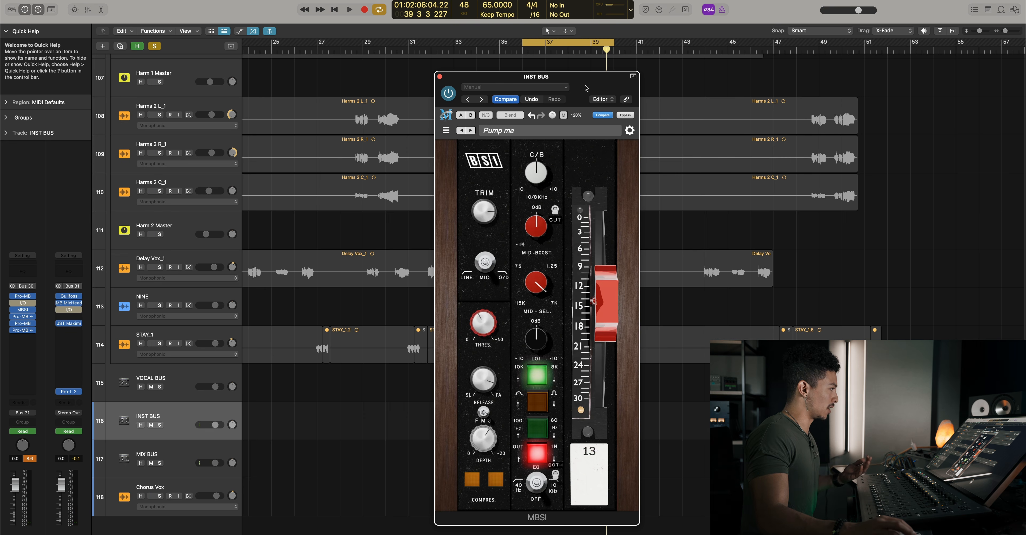
- Keep the Pump me preset in MBSI slot A and load the Factory Default preset into slot B
drag(586, 88, 601, 87)
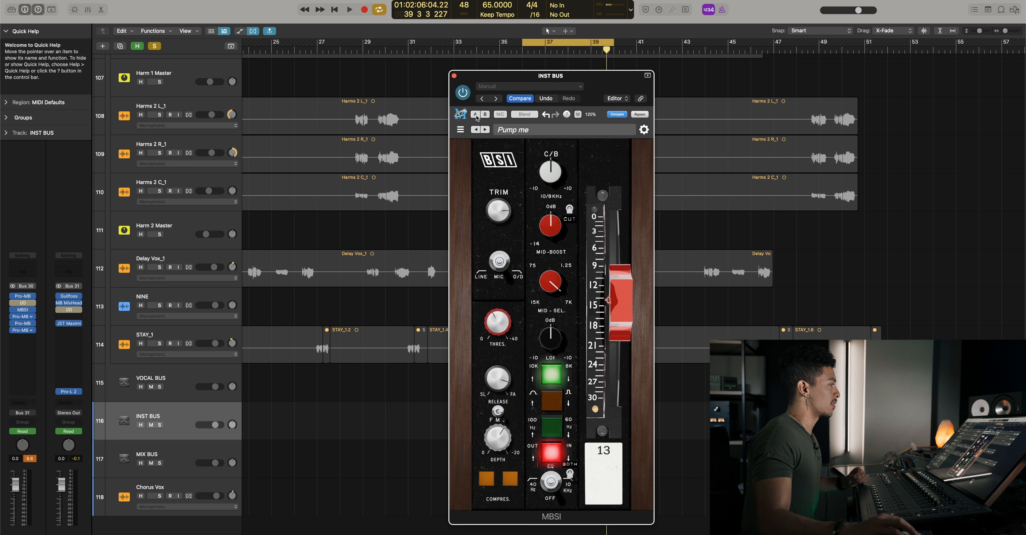
click(476, 115)
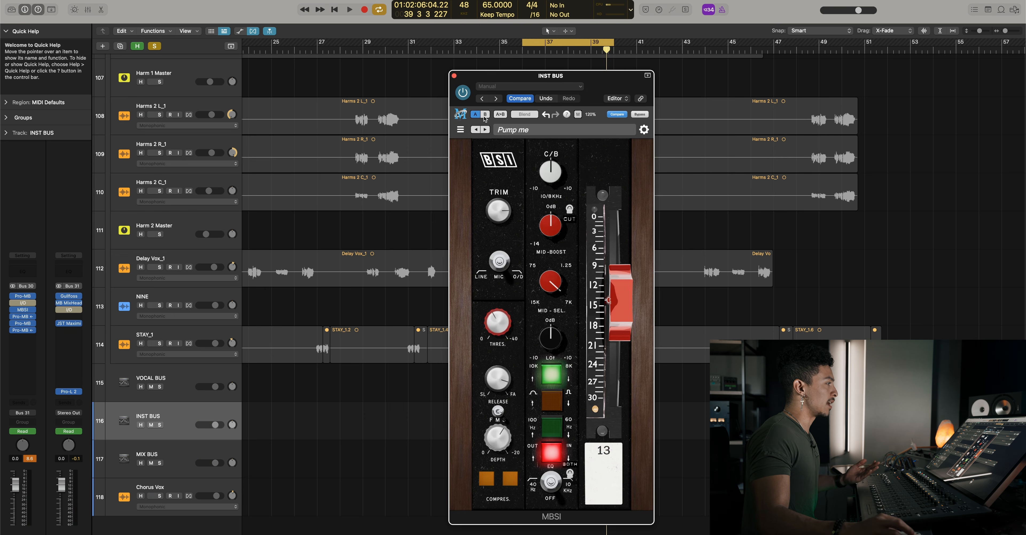
click(485, 115)
click(533, 130)
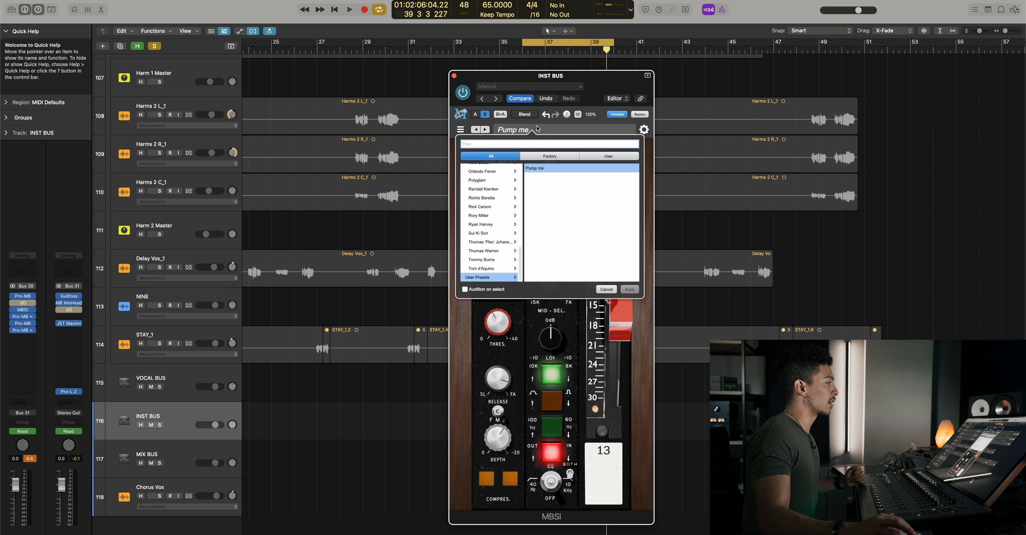
scroll(495, 176, up, 10)
click(491, 177)
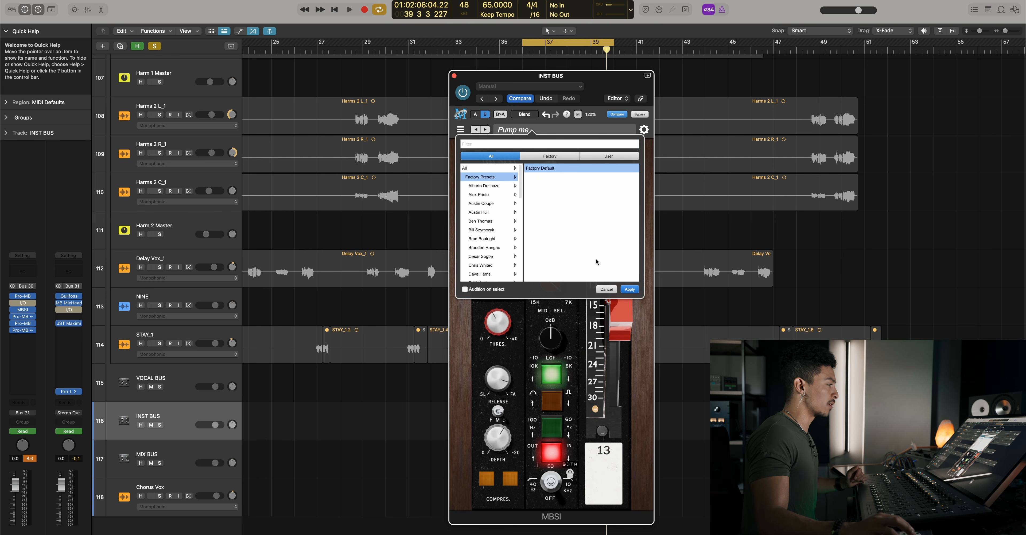
click(630, 289)
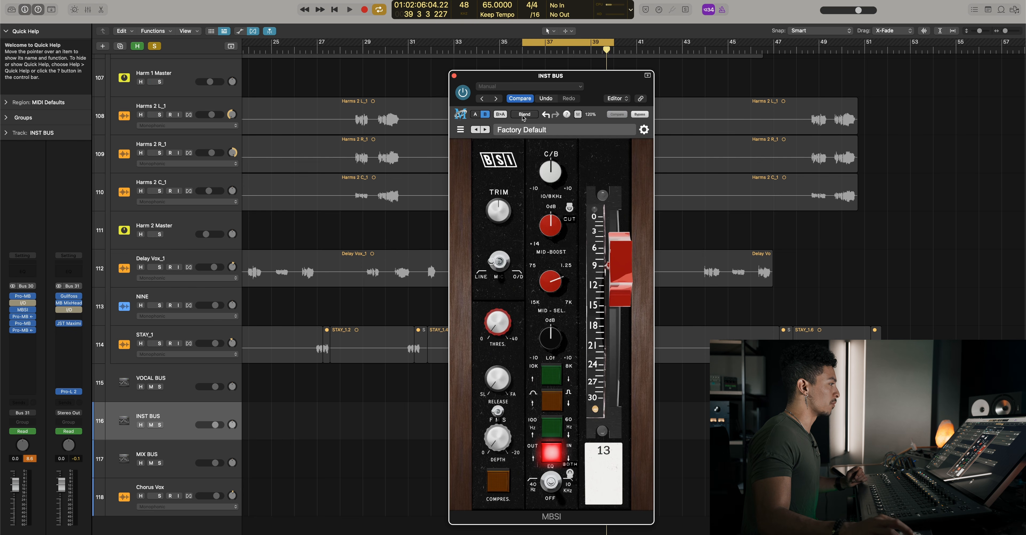
- Switch between MBSI slots A and B to compare the Pump me and Factory Default settings
click(524, 114)
click(476, 115)
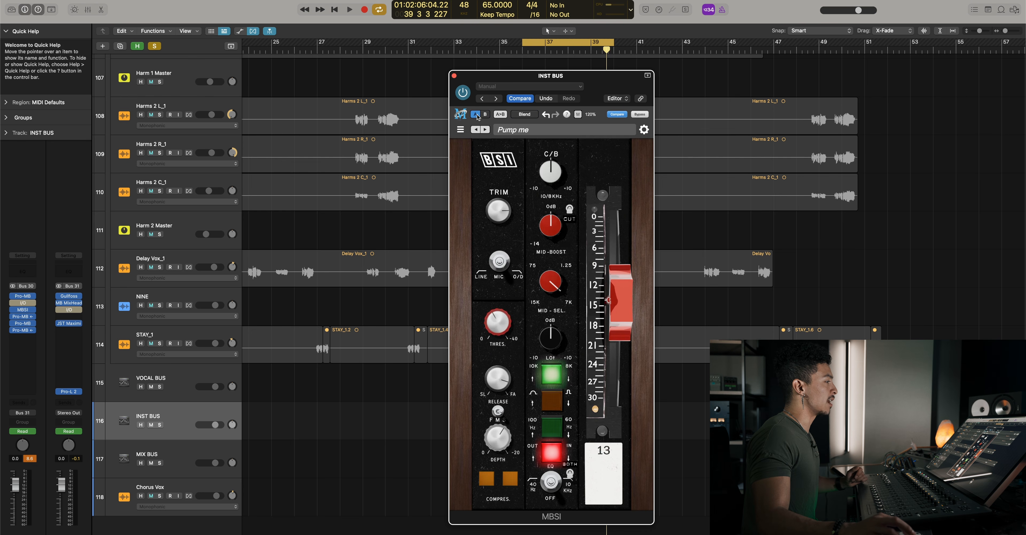
click(486, 114)
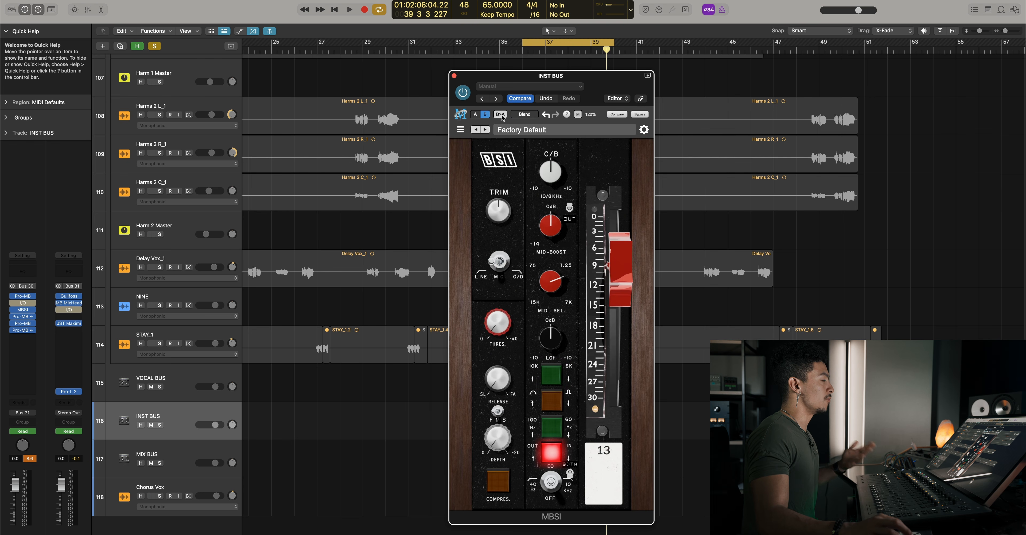
- Blend MBSI slots A and B during playback, starting from fully A and setting the blend to about 30.91
click(520, 116)
drag(524, 151, 475, 149)
key(space)
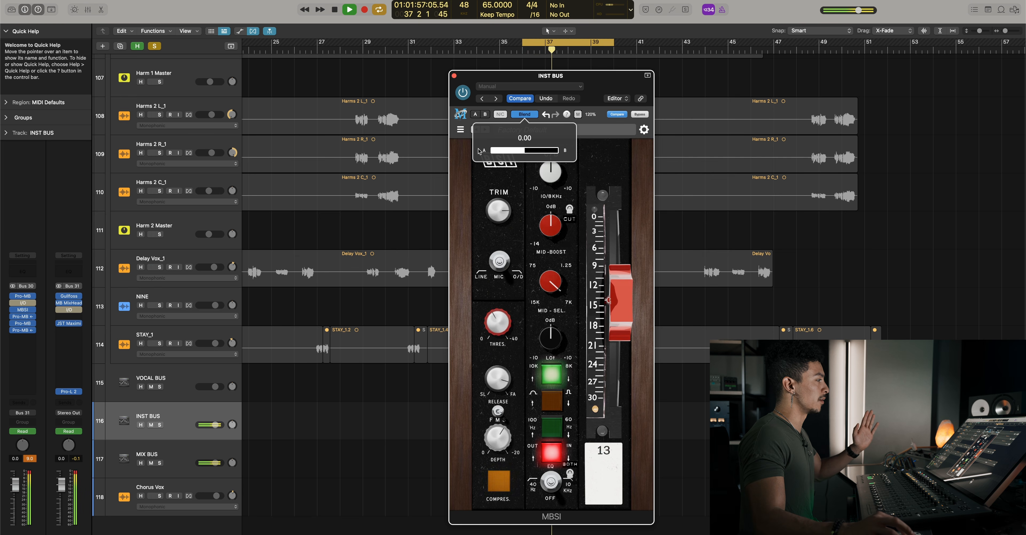
drag(480, 151, 510, 151)
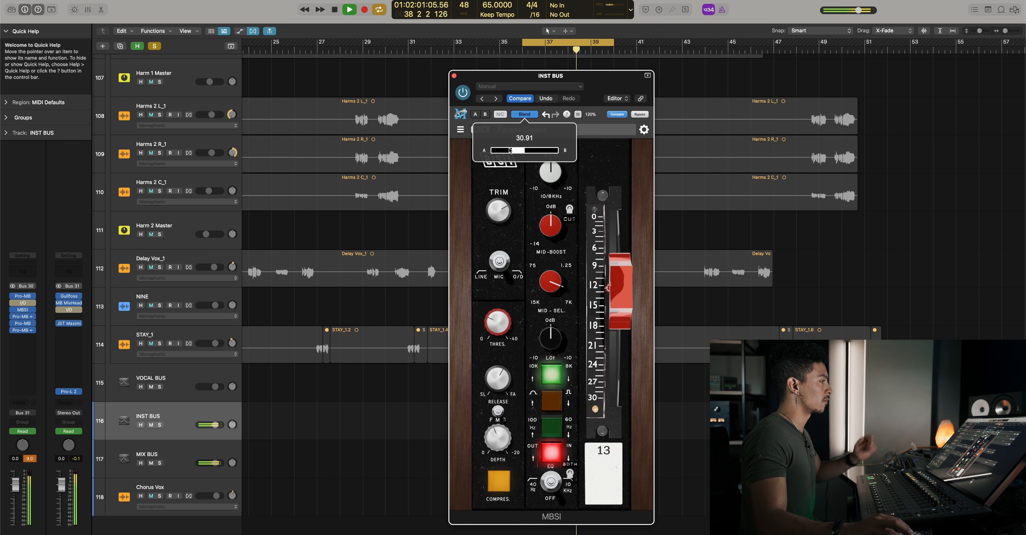
- Compare the 30.91 A/B blend on the INST BUS with the bypassed signal, then stop playback
click(635, 115)
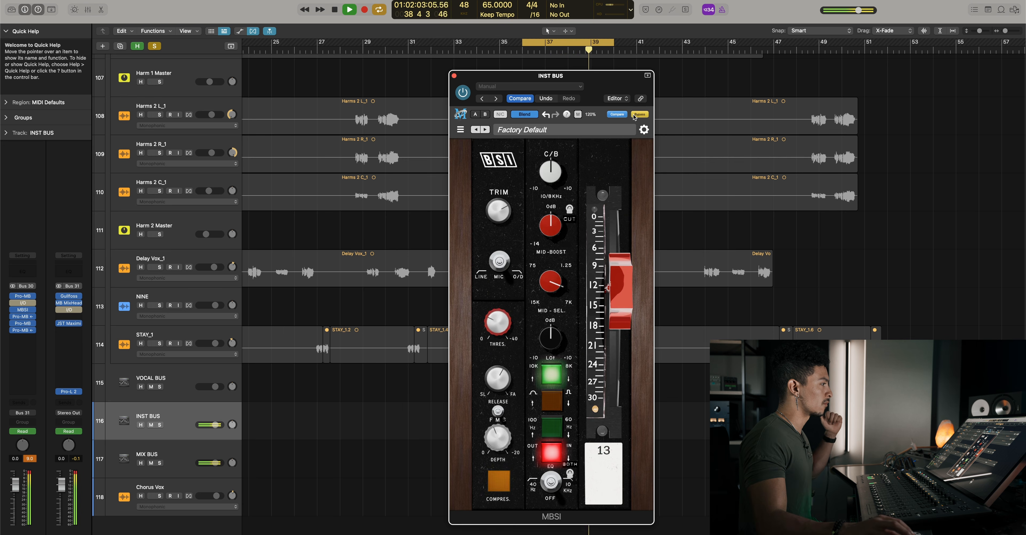
click(635, 115)
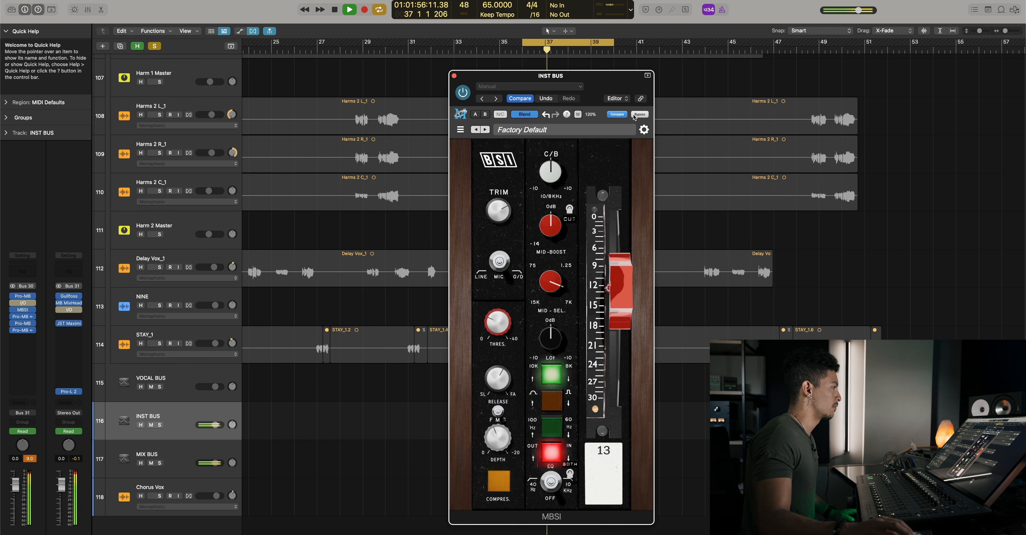
click(635, 115)
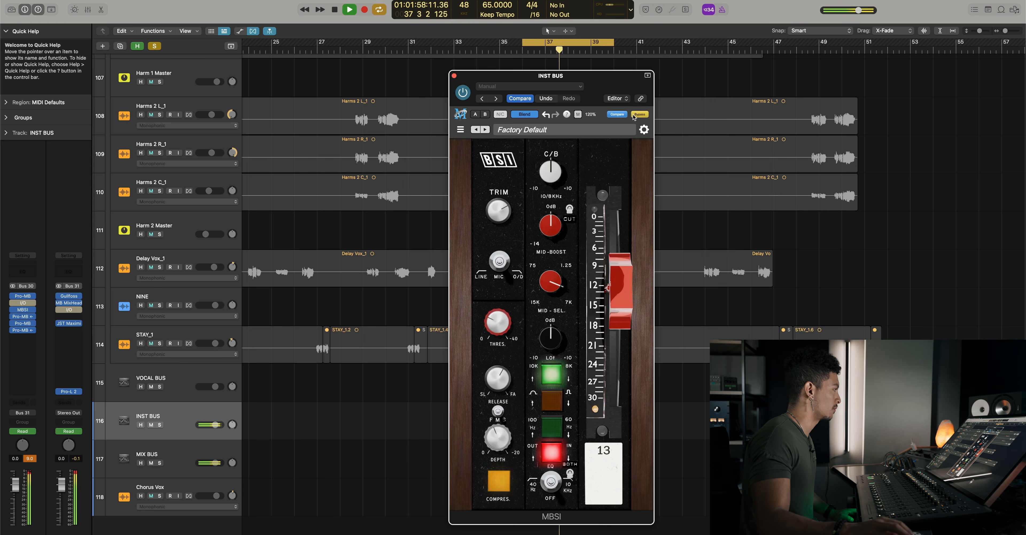
key(space)
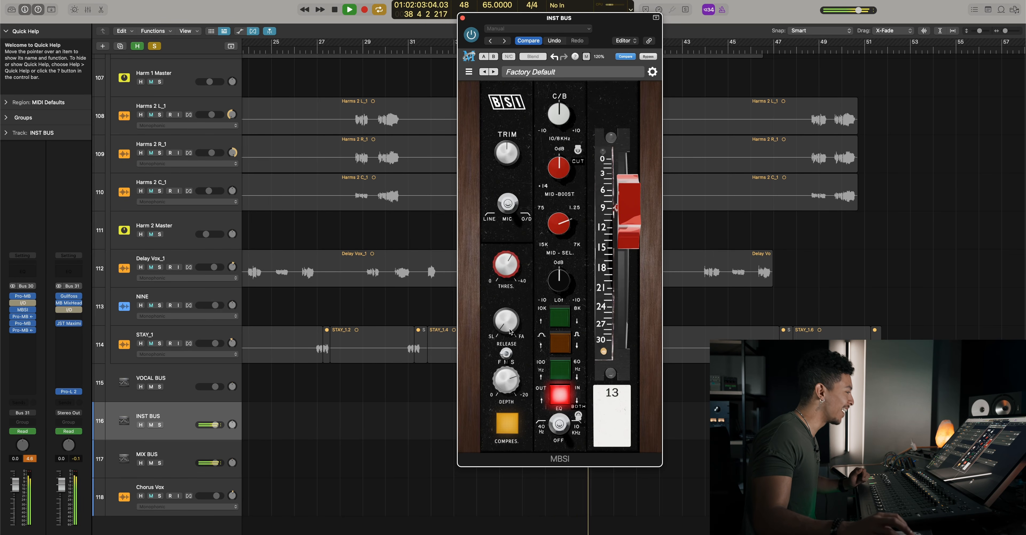
- Fine-tune the compressor's release and threshold during playback, set its depth to about -18.32, and check the result against bypass
drag(510, 329, 512, 290)
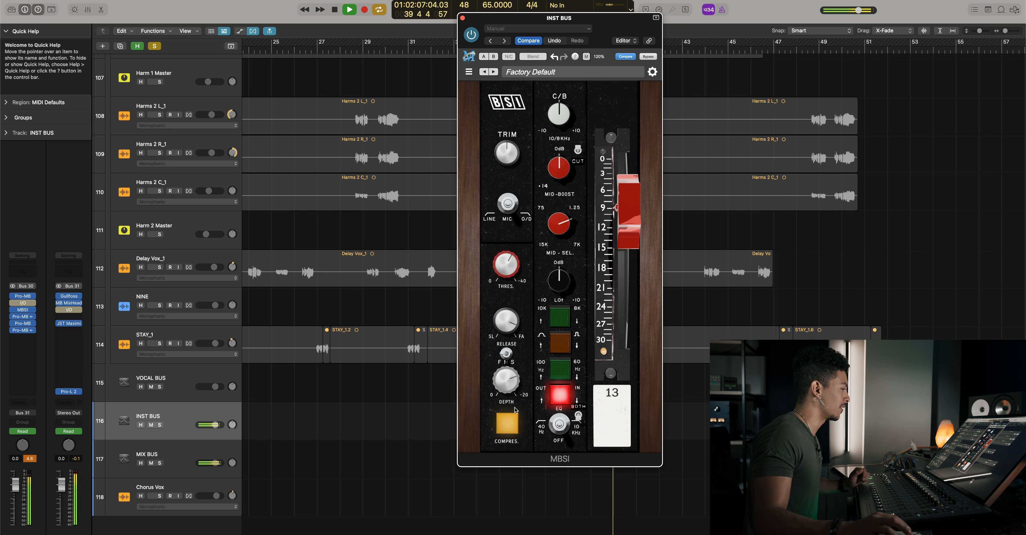
drag(508, 392, 508, 383)
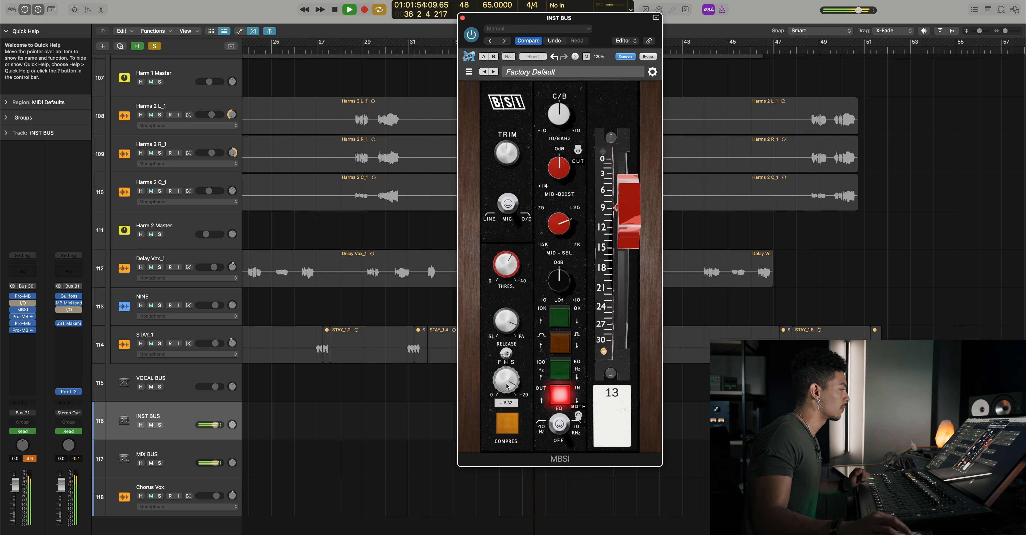
drag(511, 253, 505, 249)
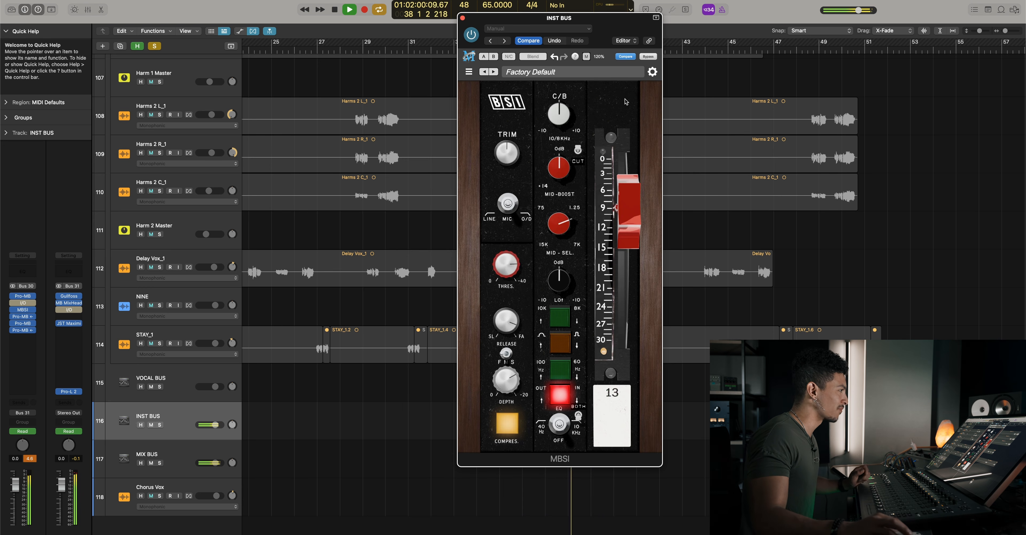
click(648, 57)
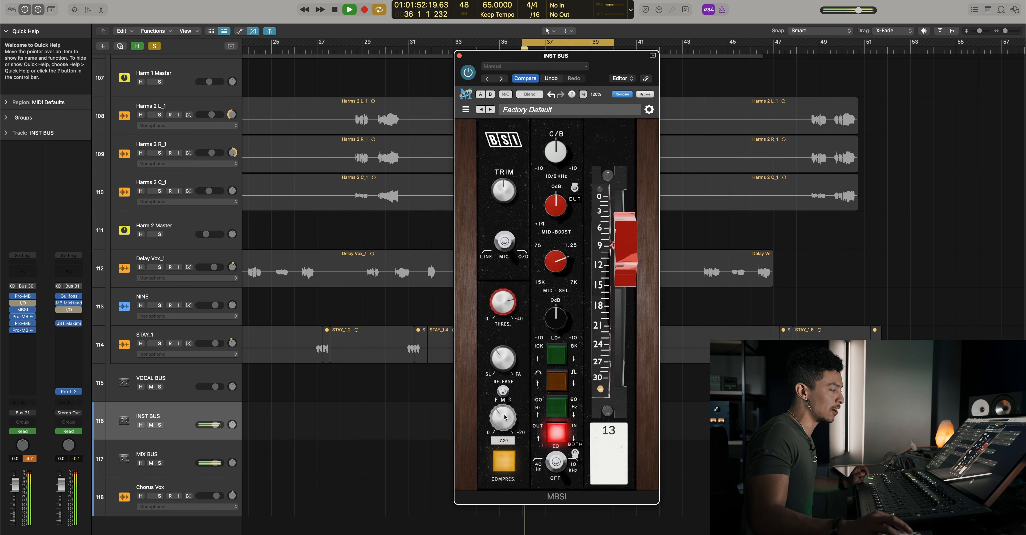
- Readjust the compressor's depth and compare the processed INST BUS with the bypassed signal
drag(502, 427, 503, 445)
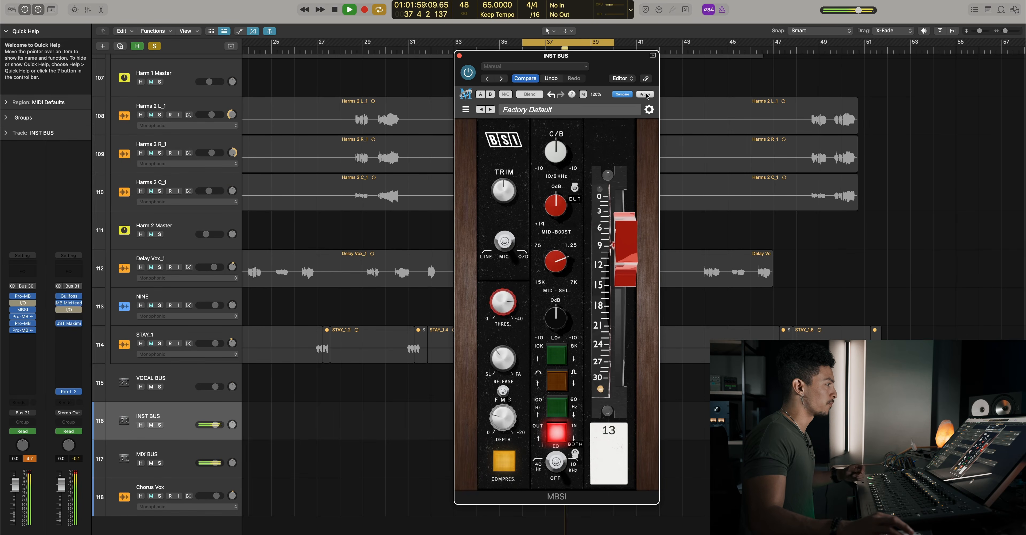
click(646, 94)
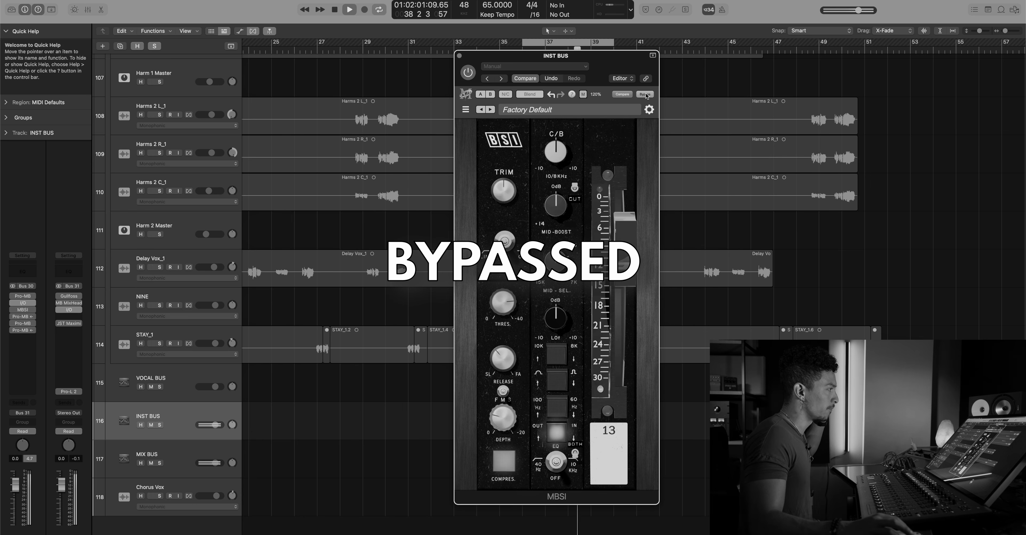
click(646, 95)
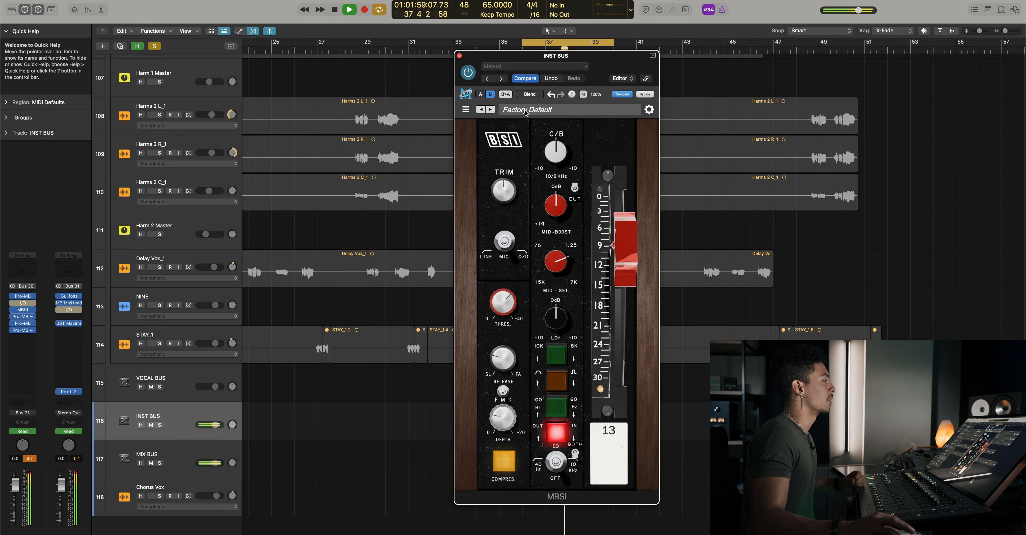
- Load the Pump me user preset into MBSI slot B and set the A/B blend to about 72.44
click(538, 111)
scroll(485, 232, down, 10)
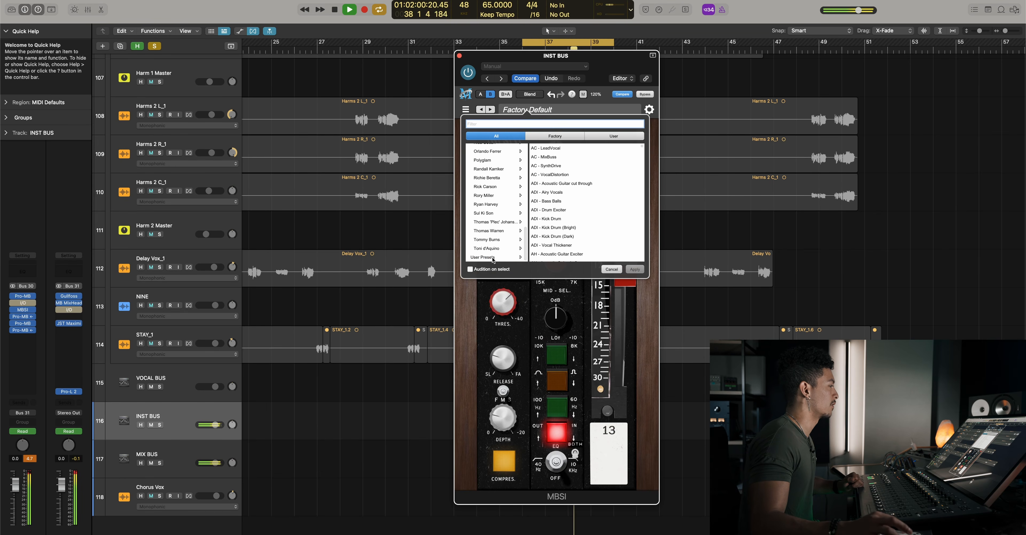
click(496, 258)
click(579, 150)
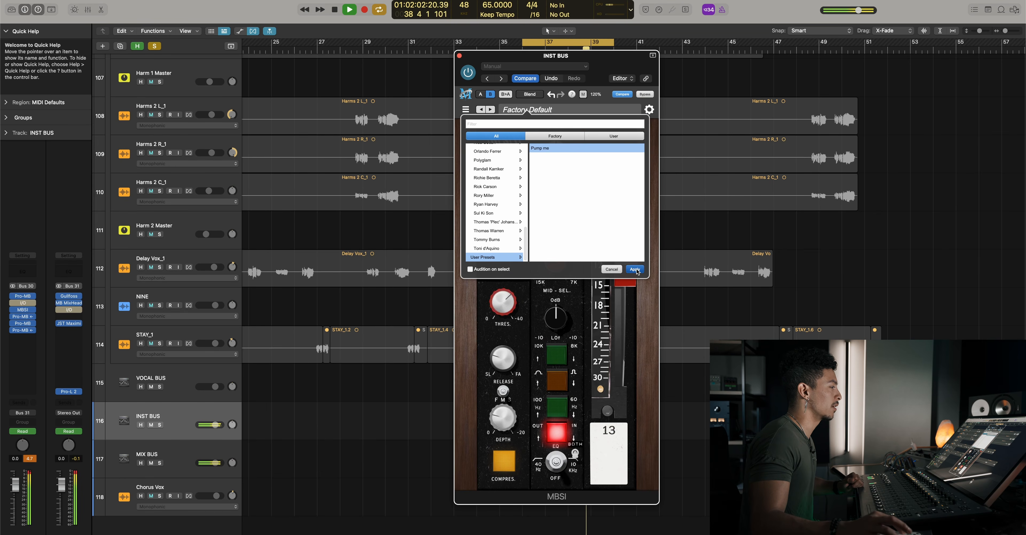
click(636, 270)
click(530, 94)
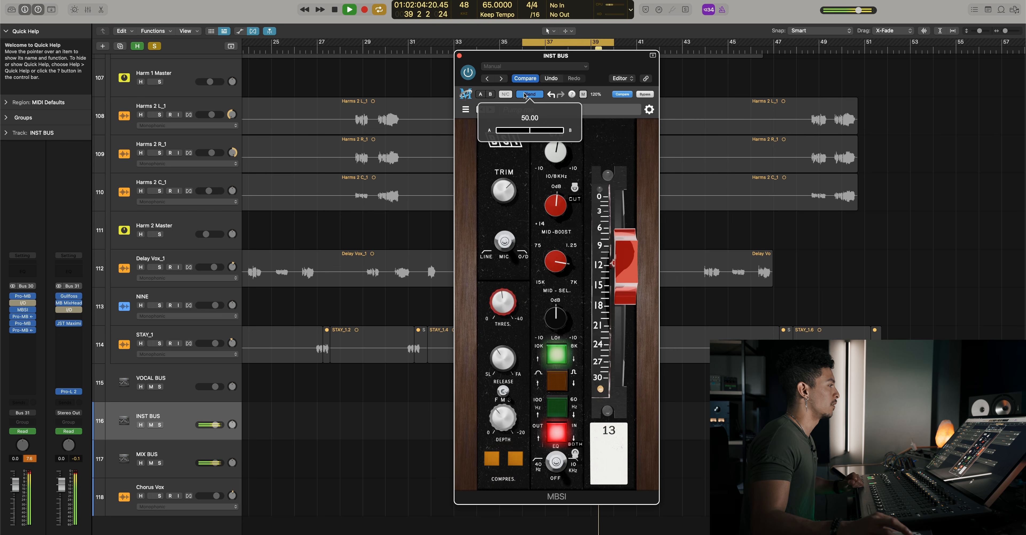
drag(541, 134, 552, 132)
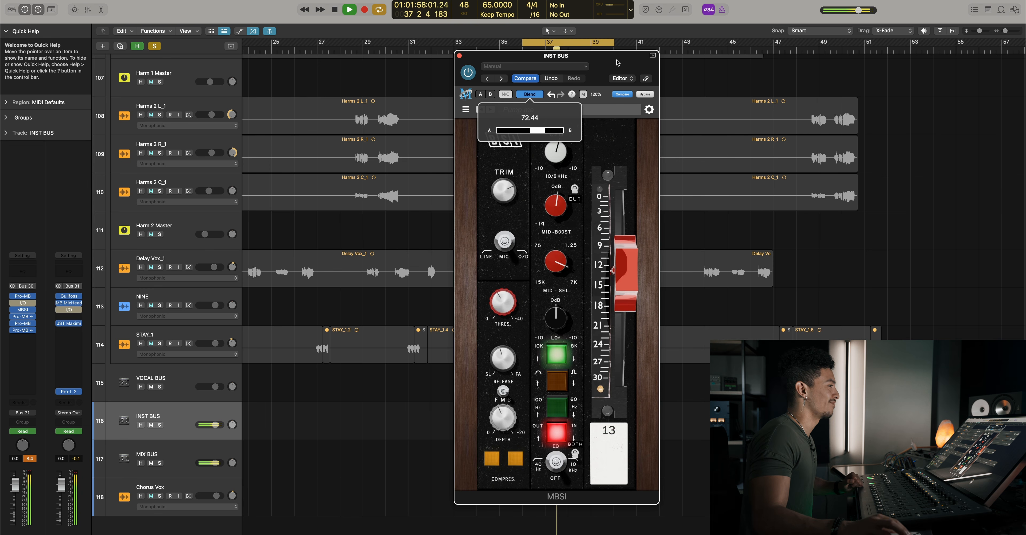
- Switch the MBSI bypass on and off to compare the 72.44 A/B blend with the unprocessed INST BUS
click(645, 97)
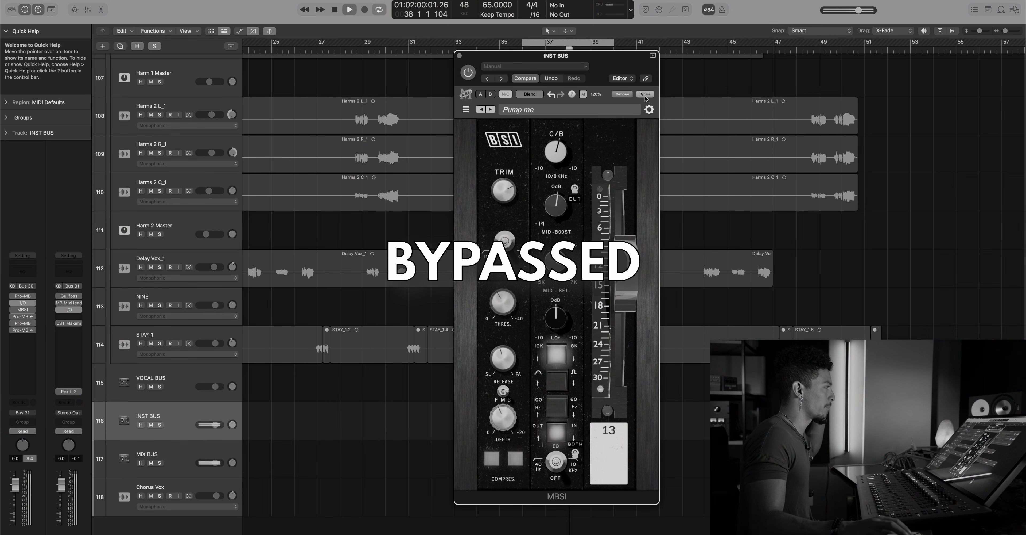
click(645, 97)
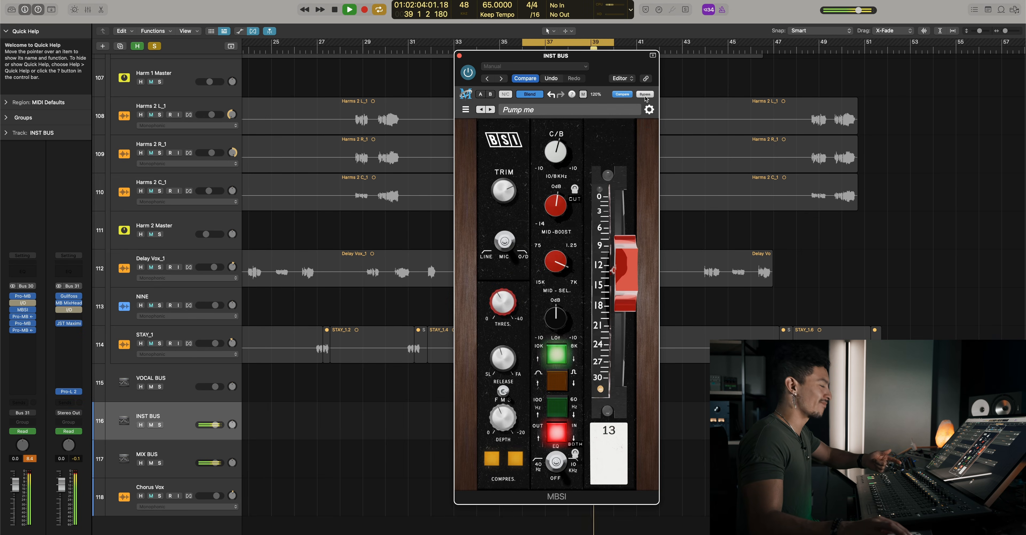
click(646, 95)
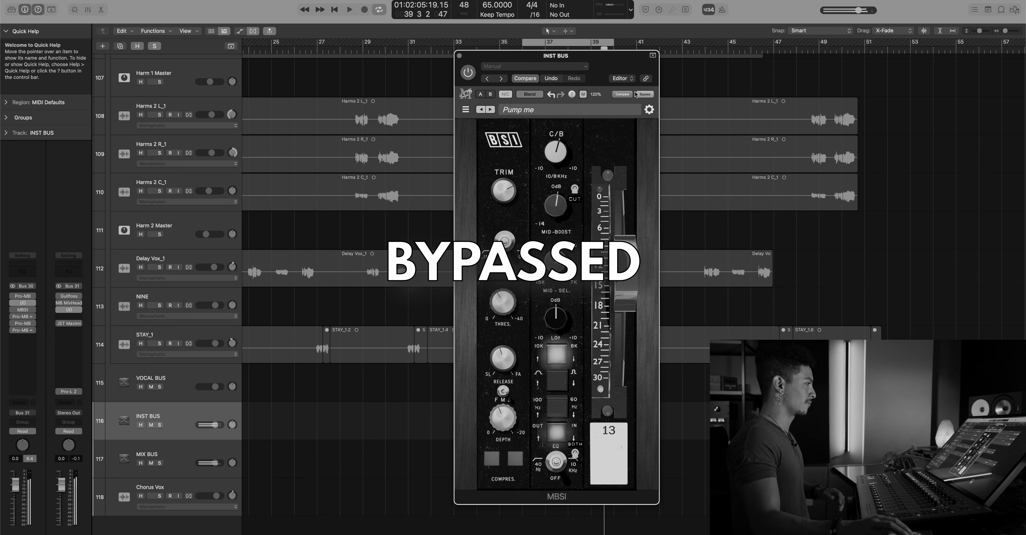